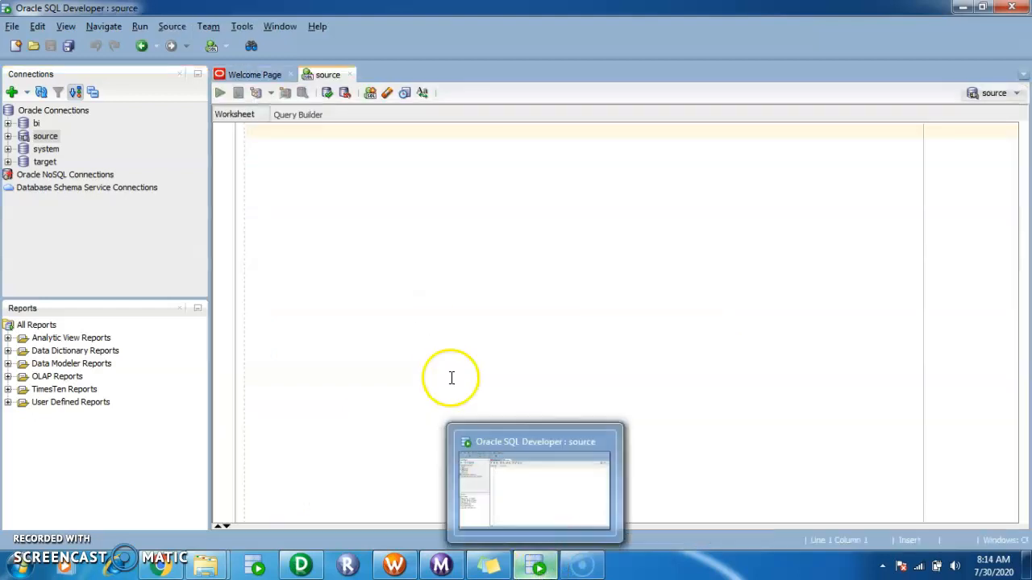
- Write and run a statement creating table duplicate_check with columns id number, name varchar2(30) and salary number
{"action": "type", "text": "create tab"}
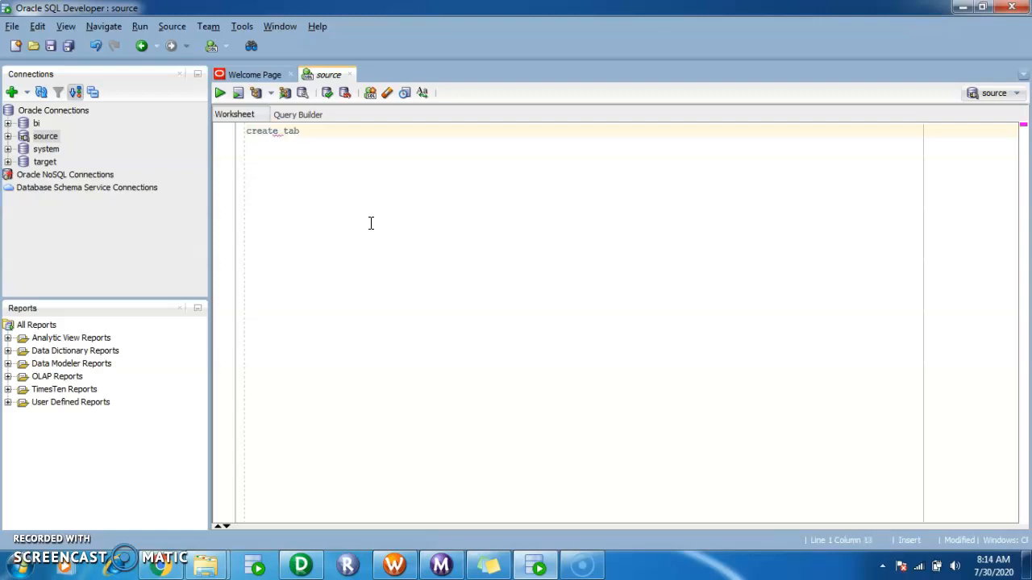
{"action": "type", "text": "le duplicate_check("}
{"action": "key", "text": "Return"}
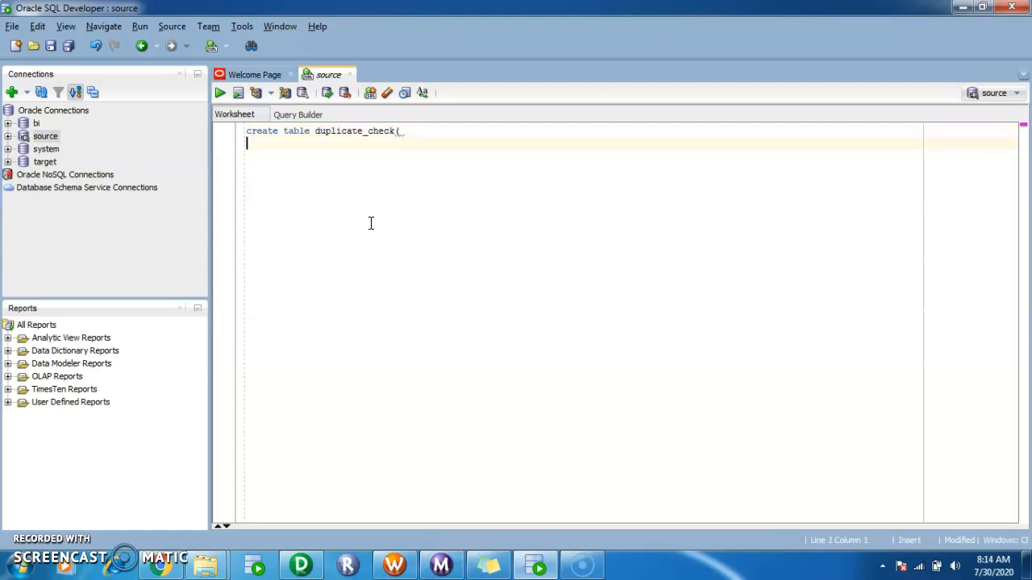
{"action": "type", "text": "id number,"}
{"action": "key", "text": "Return"}
{"action": "type", "text": "name varchar"}
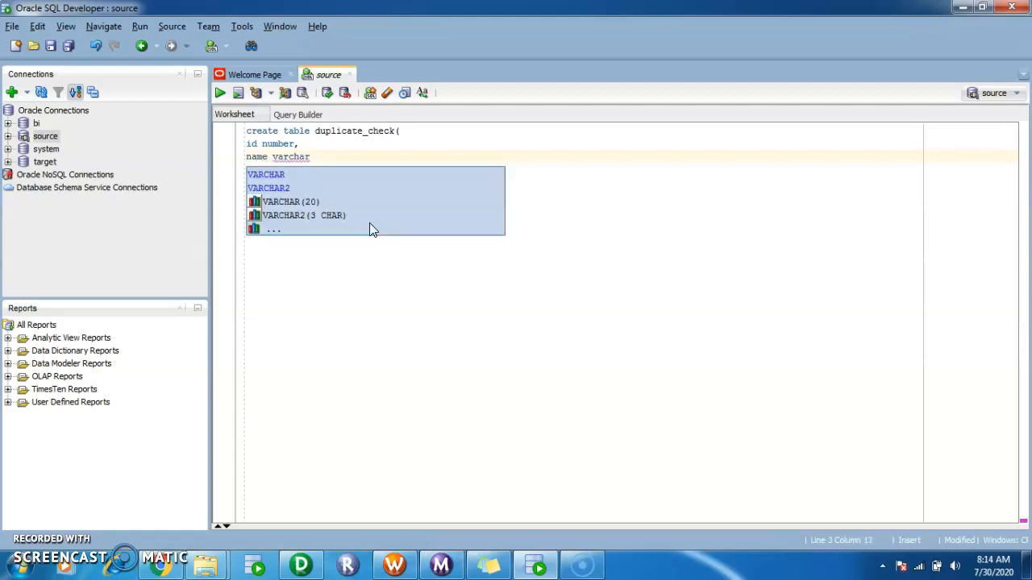
{"action": "type", "text": "2(30)"}
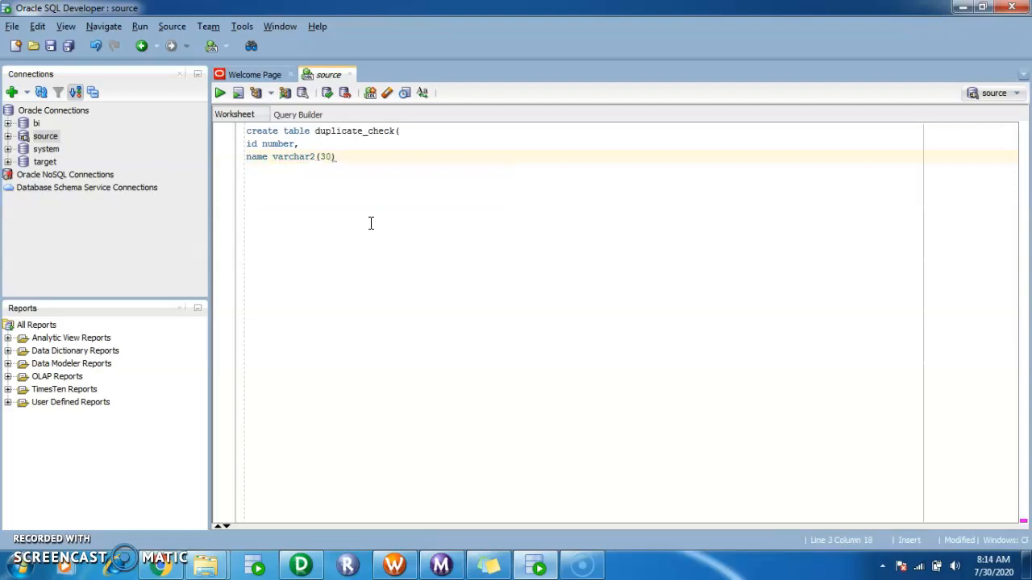
{"action": "type", "text": ","}
{"action": "key", "text": "Return"}
{"action": "type", "text": "salary "}
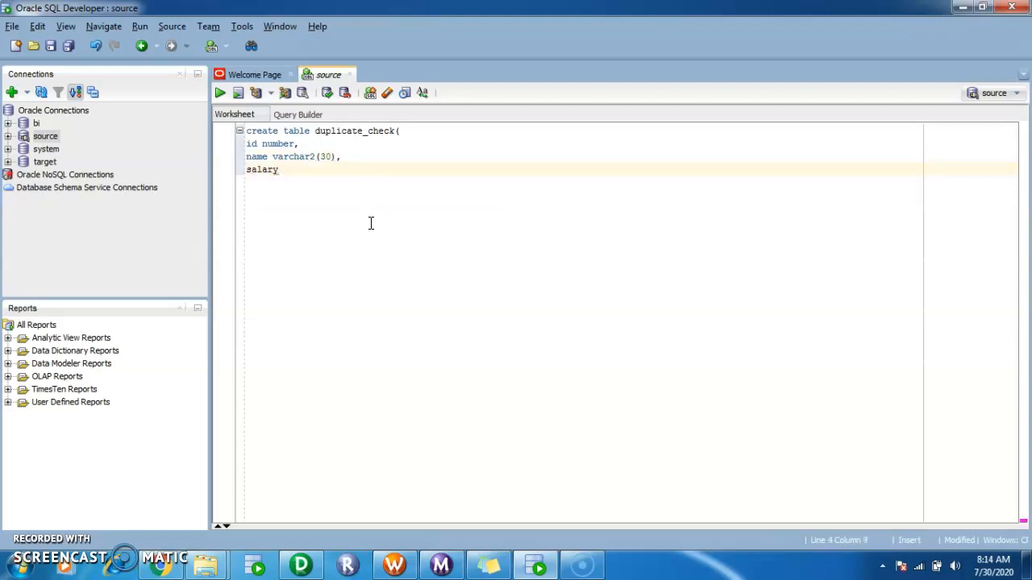
{"action": "type", "text": " number();"}
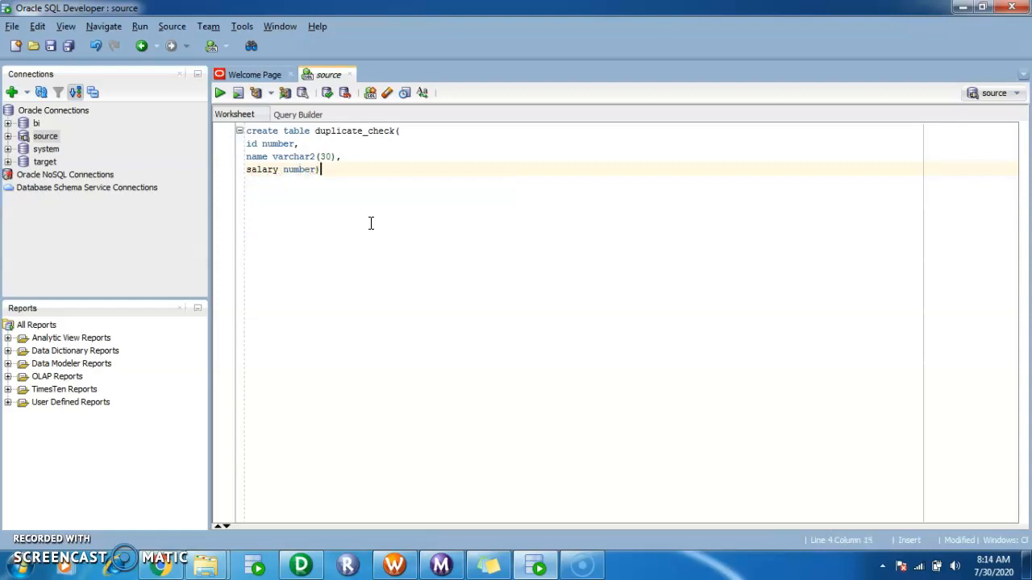
{"action": "key", "text": "ctrl+Return"}
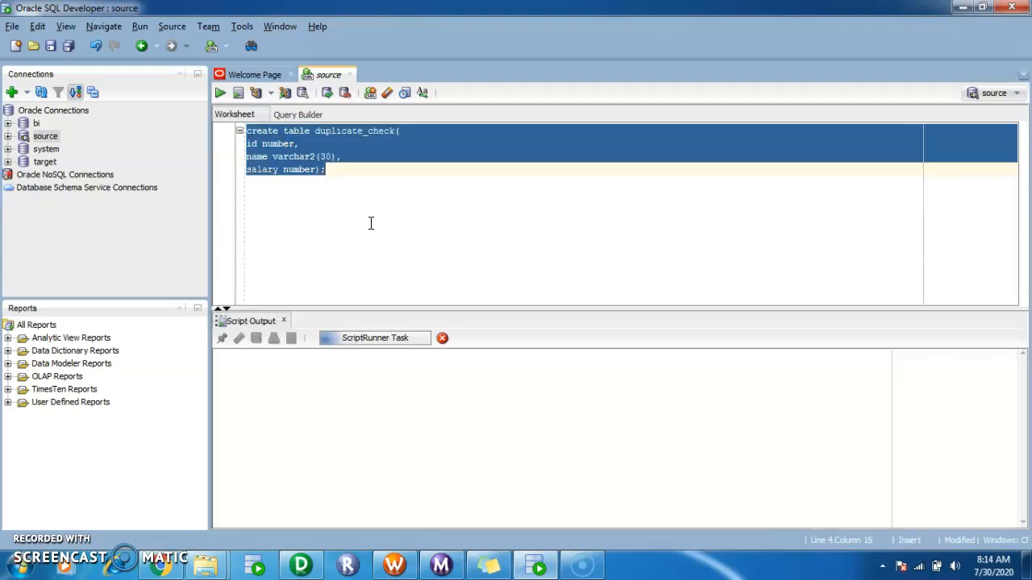
- Write an insert into duplicate_check with id 10, a first name and salary 20000, and execute it three times
{"action": "key", "text": "Return"}
{"action": "key", "text": "Return"}
{"action": "type", "text": "insert into"}
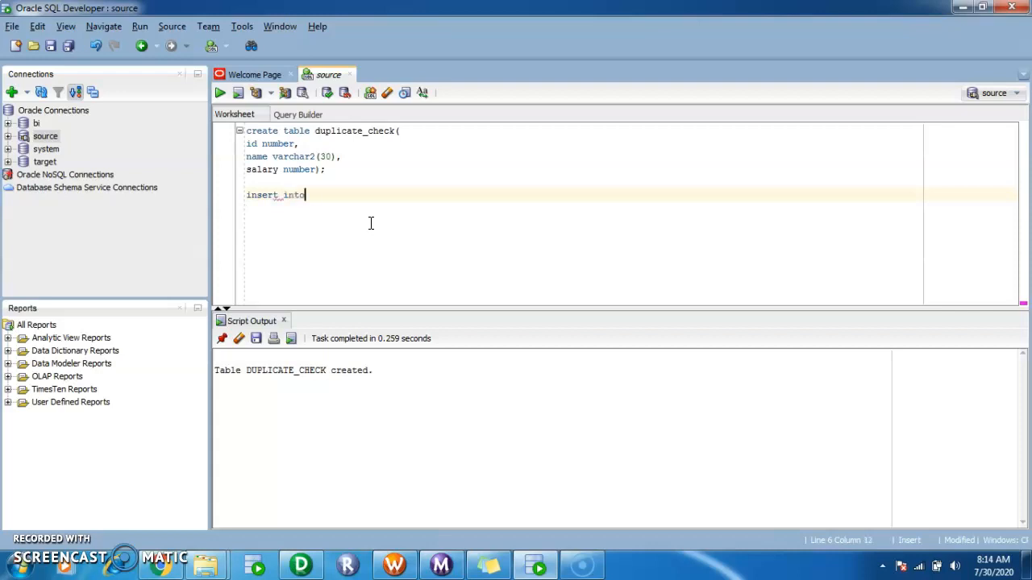
{"action": "type", "text": " duplicate_check values"}
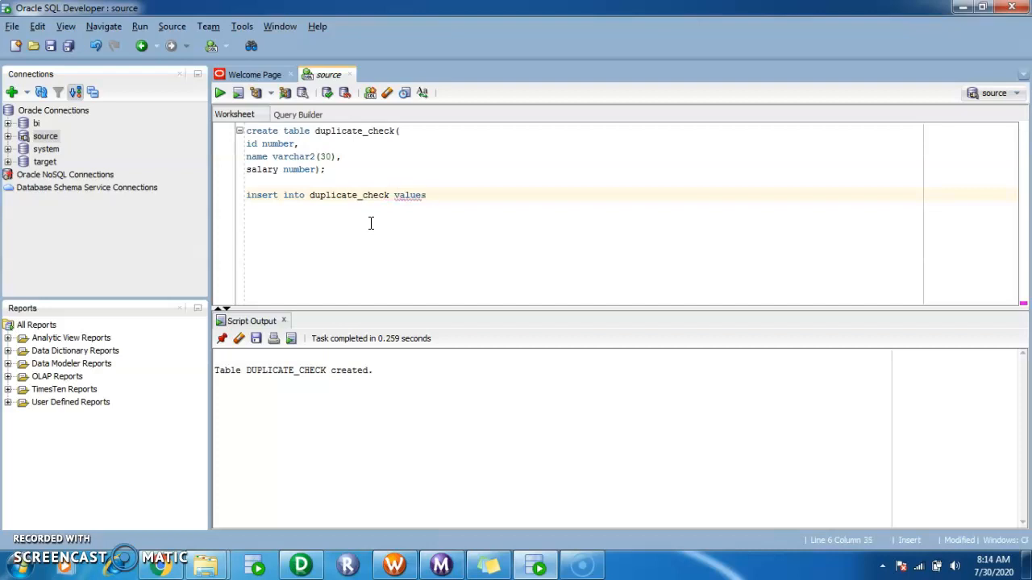
{"action": "type", "text": "(10,'Ravi',20000"}
{"action": "type", "text": ";"}
{"action": "key", "text": "ctrl+Return"}
{"action": "key", "text": "ctrl+Return"}
{"action": "key", "text": "ctrl+Return"}
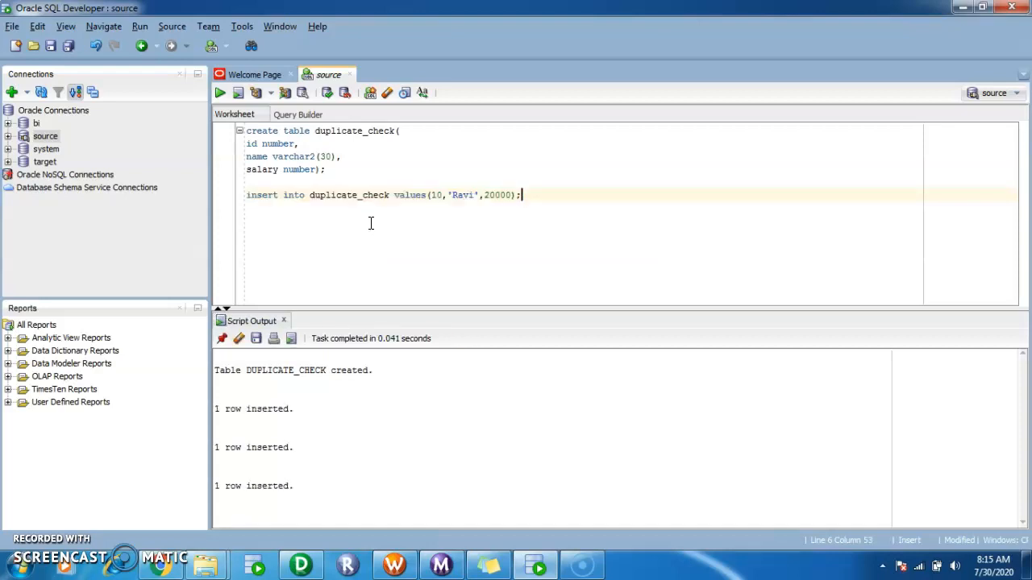
- Change the insert statement to id 20, a different first name and salary 30000, and execute it once
{"action": "key", "text": "Return"}
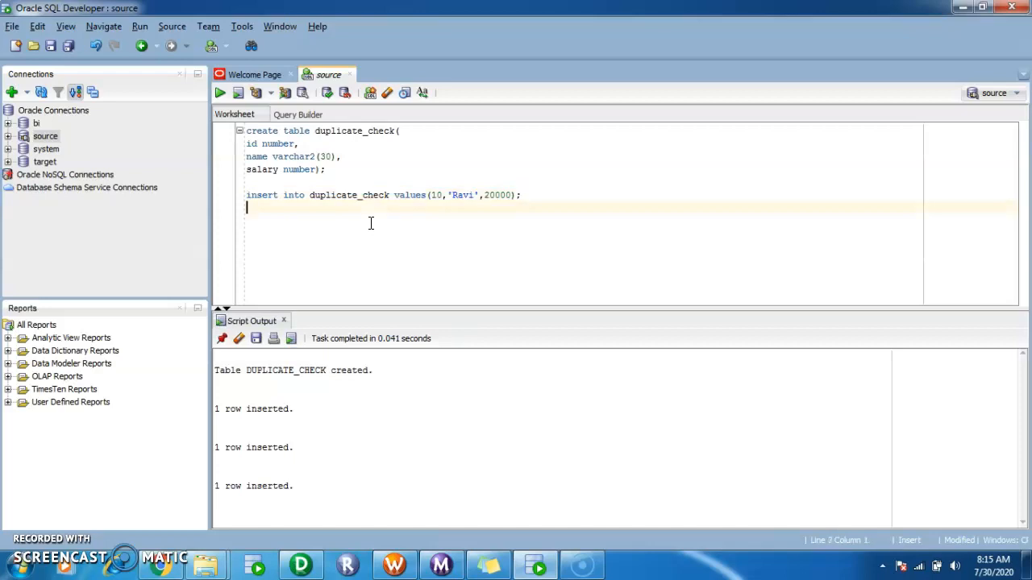
{"action": "left_click", "coordinate": [440, 195]}
{"action": "key", "text": "BackSpace"}
{"action": "type", "text": "2"}
{"action": "double_click", "coordinate": [460, 194]}
{"action": "type", "text": "Krishna"}
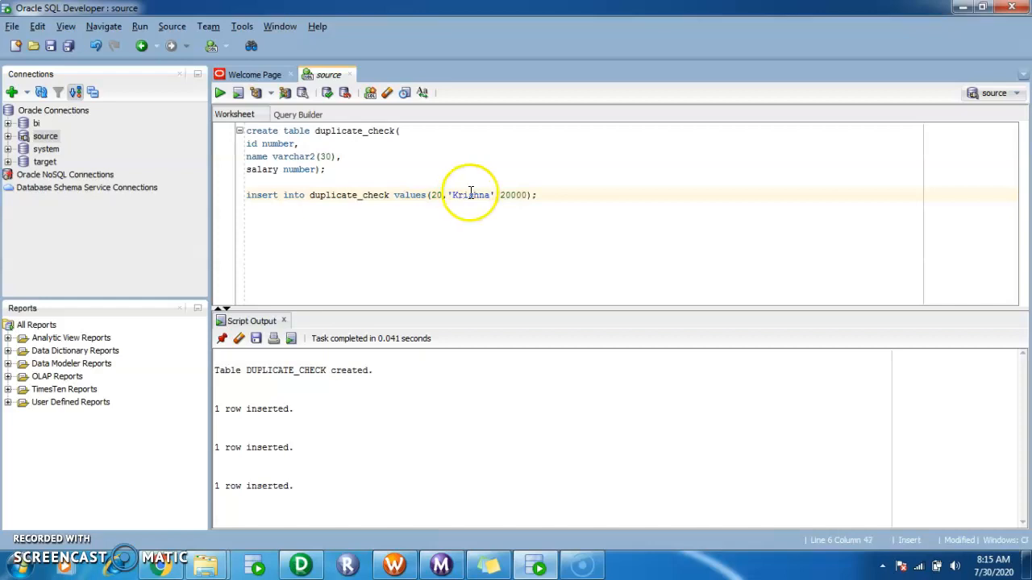
{"action": "left_click", "coordinate": [506, 195]}
{"action": "key", "text": "BackSpace"}
{"action": "type", "text": "3"}
{"action": "key", "text": "F5"}
- Change the insert statement to id 30, another first name and salary 40000, and execute it twice
{"action": "left_click", "coordinate": [471, 195]}
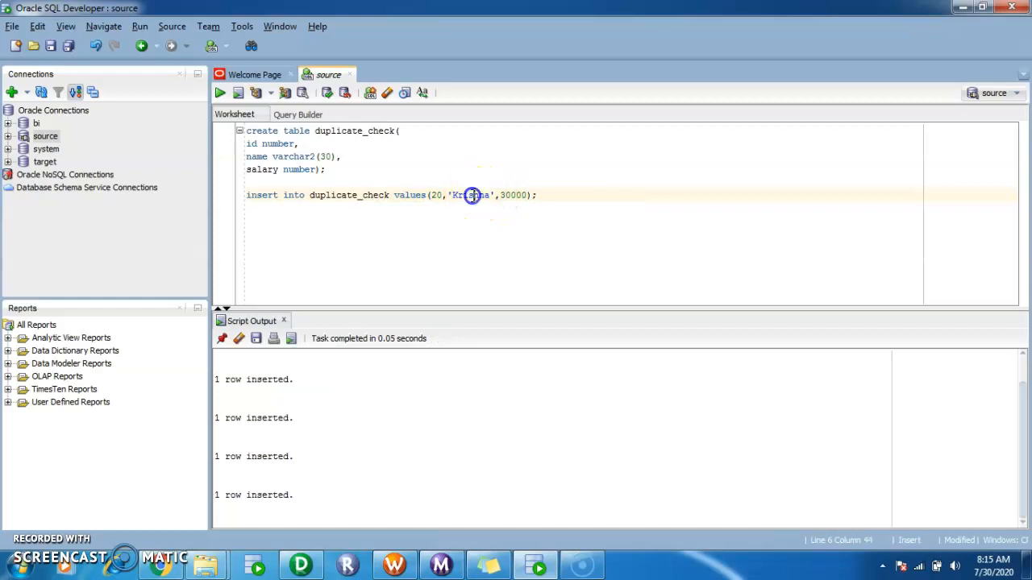
{"action": "double_click", "coordinate": [471, 196]}
{"action": "type", "text": "Raju"}
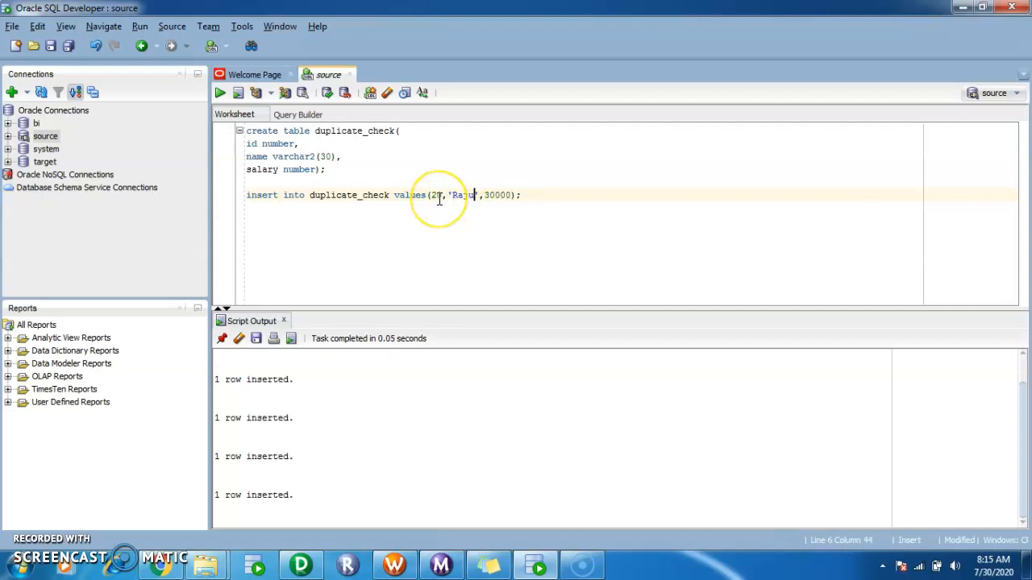
{"action": "left_click", "coordinate": [437, 197]}
{"action": "key", "text": "BackSpace"}
{"action": "type", "text": "3"}
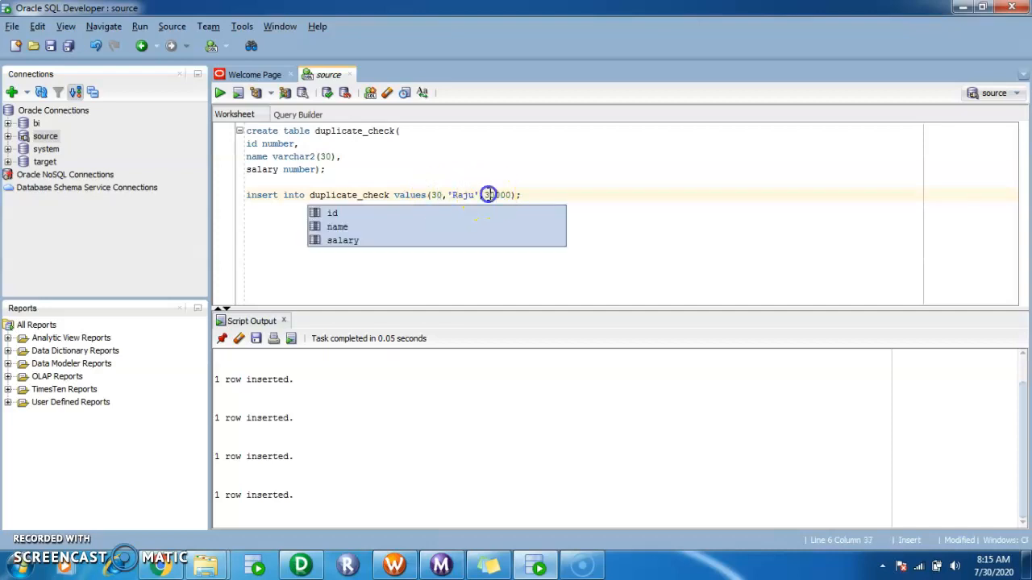
{"action": "left_click", "coordinate": [487, 194]}
{"action": "key", "text": "Delete"}
{"action": "type", "text": "4"}
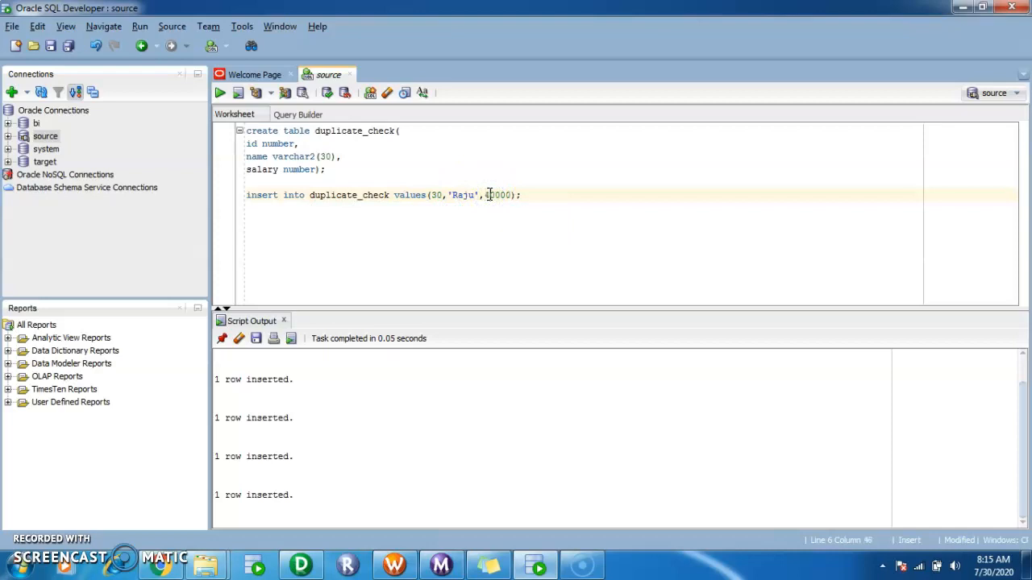
{"action": "key", "text": "ctrl+Return"}
{"action": "key", "text": "ctrl+Return"}
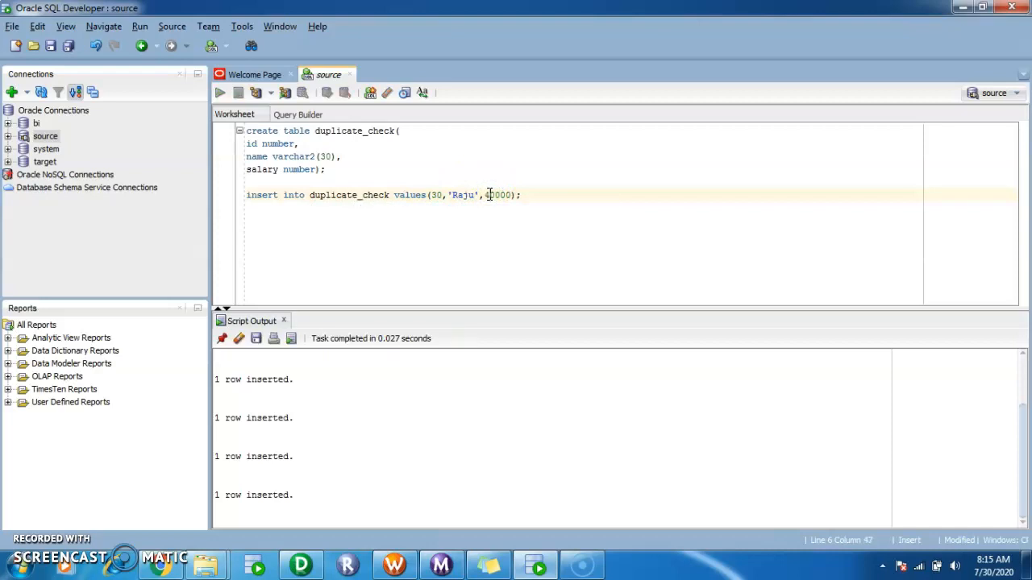
- Change the insert statement to id 40, a new first name and salary 50000, and execute it once
{"action": "key", "text": "BackSpace"}
{"action": "type", "text": "5"}
{"action": "left_click", "coordinate": [469, 195]}
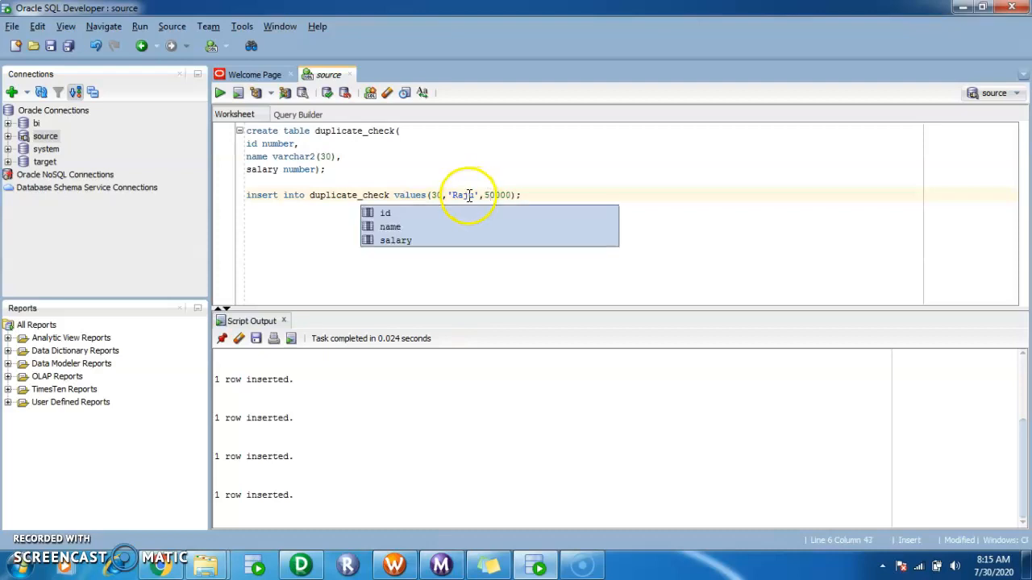
{"action": "left_click", "coordinate": [469, 196]}
{"action": "double_click", "coordinate": [469, 196]}
{"action": "type", "text": "Priya"}
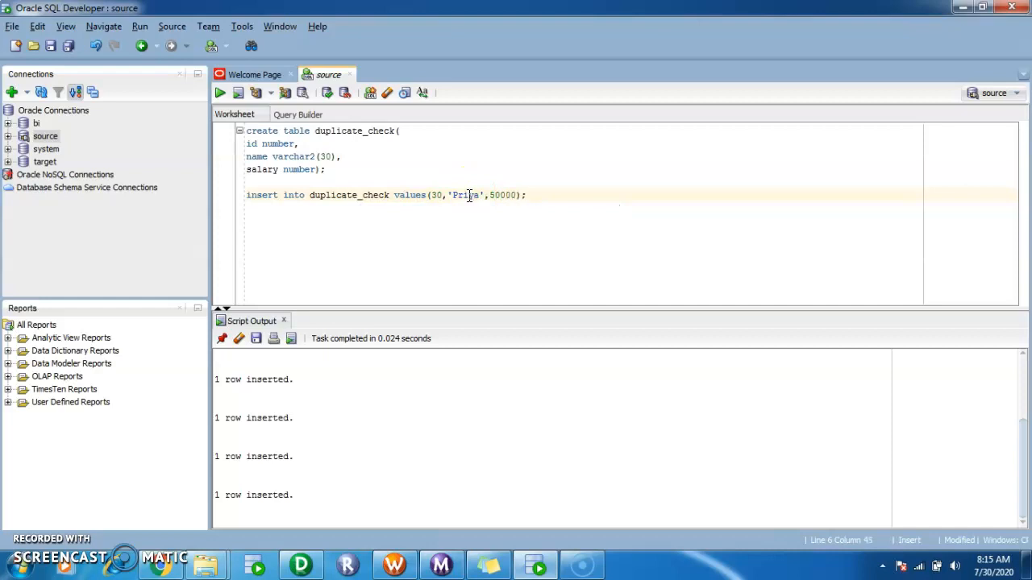
{"action": "left_click", "coordinate": [438, 195]}
{"action": "key", "text": "BackSpace"}
{"action": "type", "text": "4"}
{"action": "key", "text": "F5"}
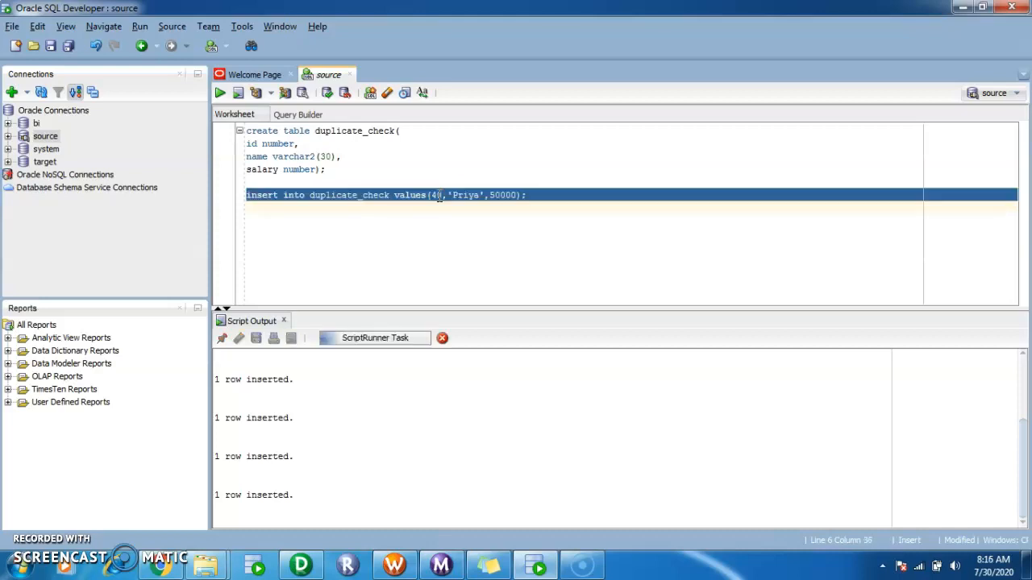
- Add a commit statement below the insert and run it to save the inserted rows
{"action": "key", "text": "Down"}
{"action": "type", "text": "commit;"}
{"action": "key", "text": "F5"}
- Query all rows with select * from duplicate_check and check the result for repeated ids
{"action": "key", "text": "Return"}
{"action": "type", "text": "sele"}
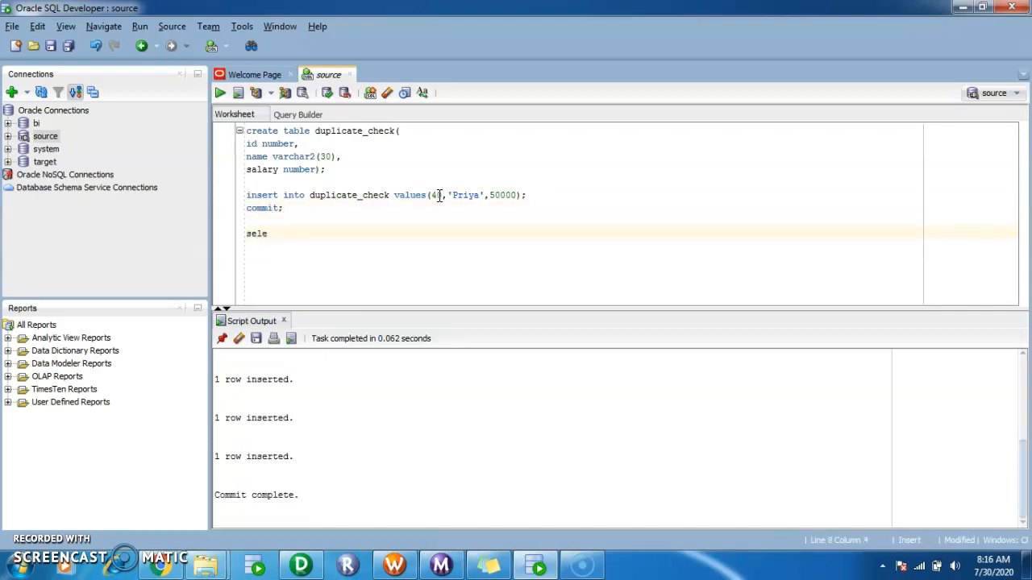
{"action": "type", "text": "ct * from"}
{"action": "key", "text": "Down"}
{"action": "key", "text": "Down"}
{"action": "key", "text": "Down"}
{"action": "key", "text": "Return"}
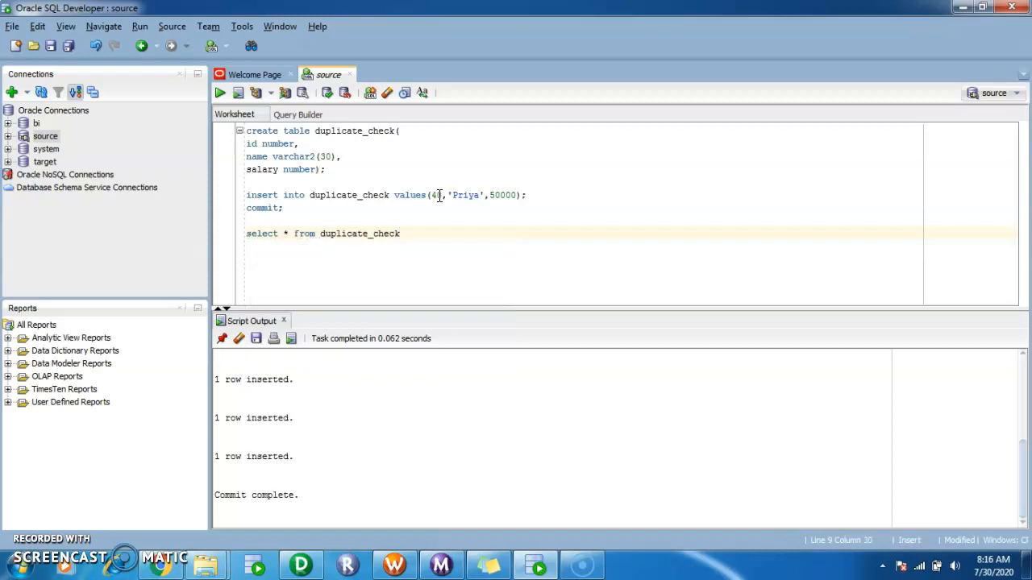
{"action": "type", "text": ";"}
{"action": "key", "text": "ctrl+Return"}
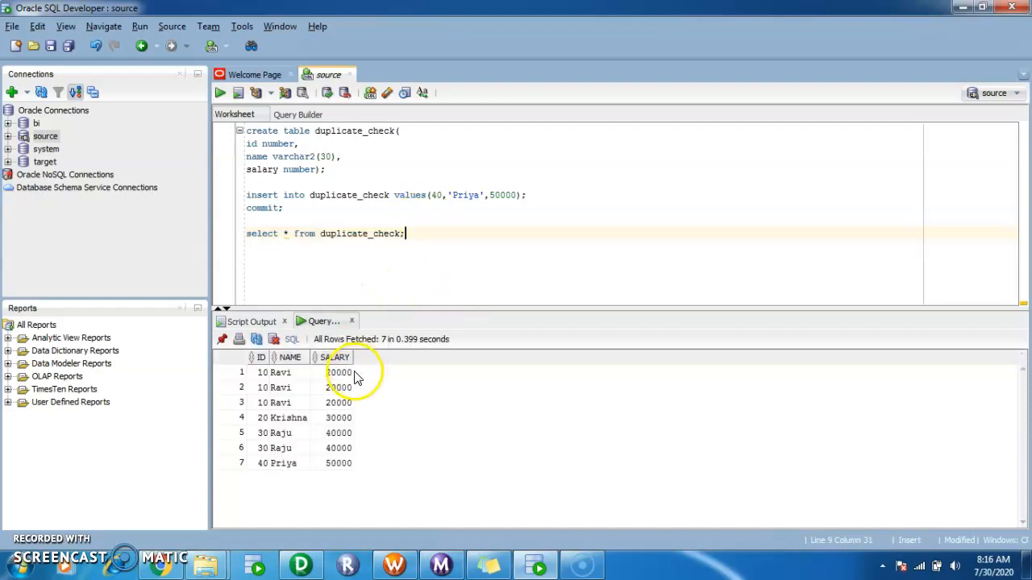
{"action": "left_click_drag", "start_coordinate": [265, 390], "coordinate": [264, 446]}
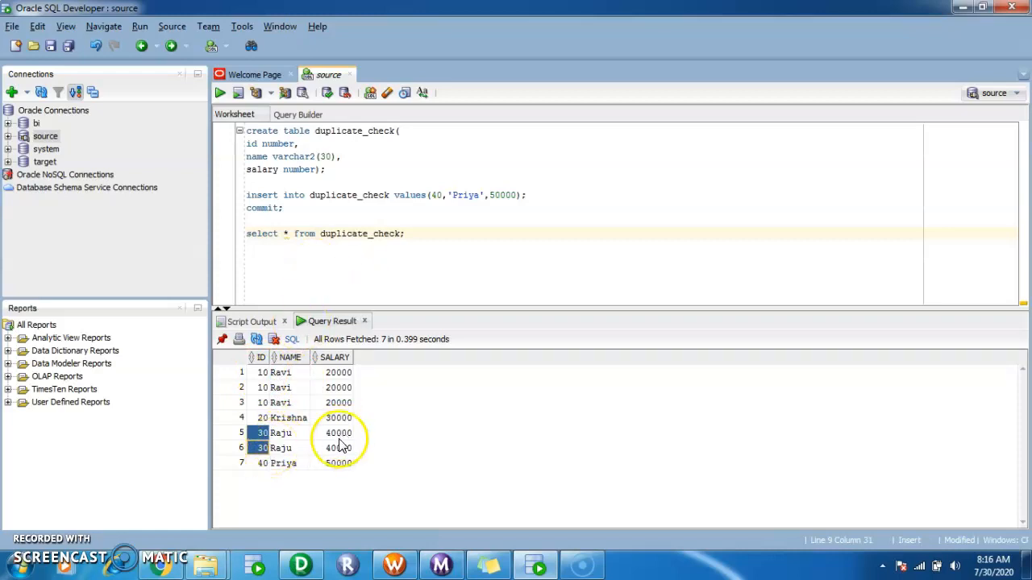
- Open a new SQL worksheet for the target connection
{"action": "key", "text": "Return"}
{"action": "key", "text": "Return"}
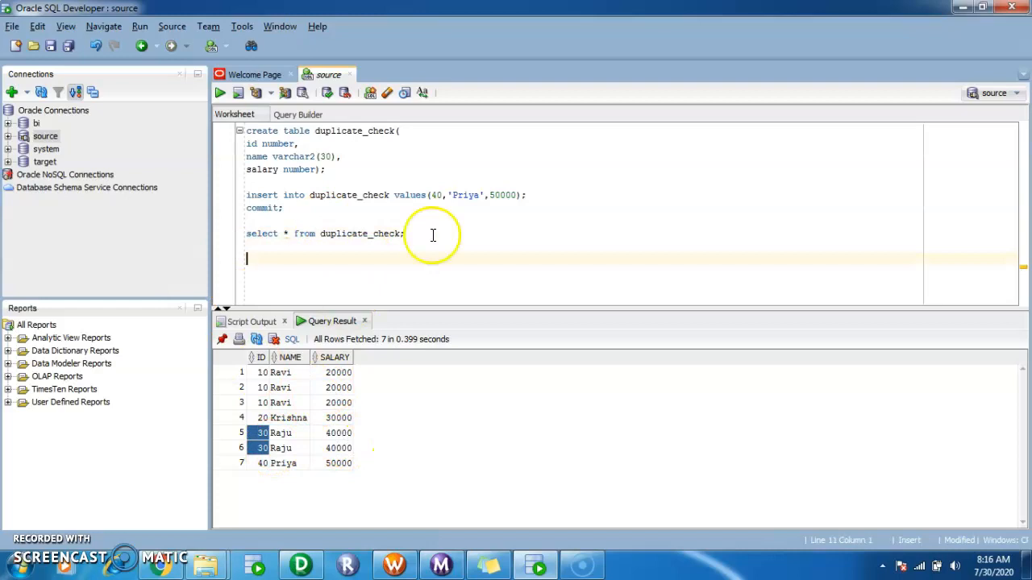
{"action": "left_click", "coordinate": [226, 47]}
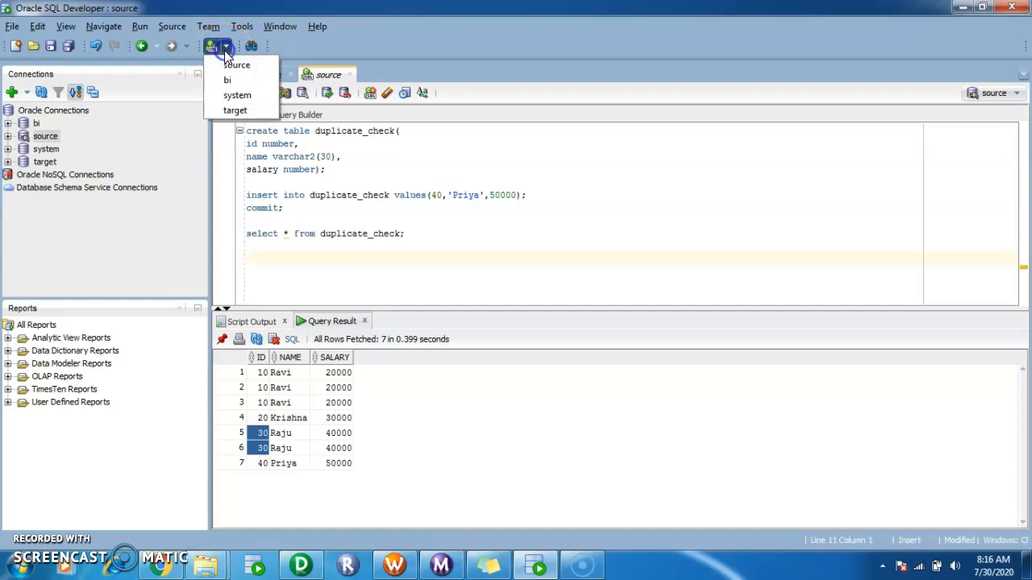
{"action": "left_click", "coordinate": [235, 110]}
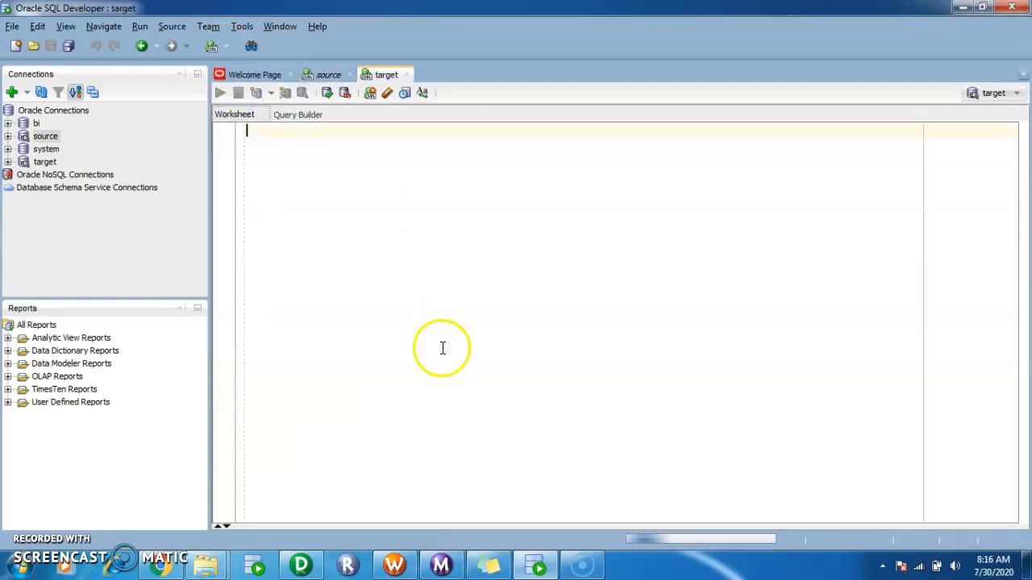
- Switch to Informatica PowerCenter Designer and create a new mapping named M_REMOVING_DUPLICATE_RECORDS
{"action": "left_click", "coordinate": [301, 564]}
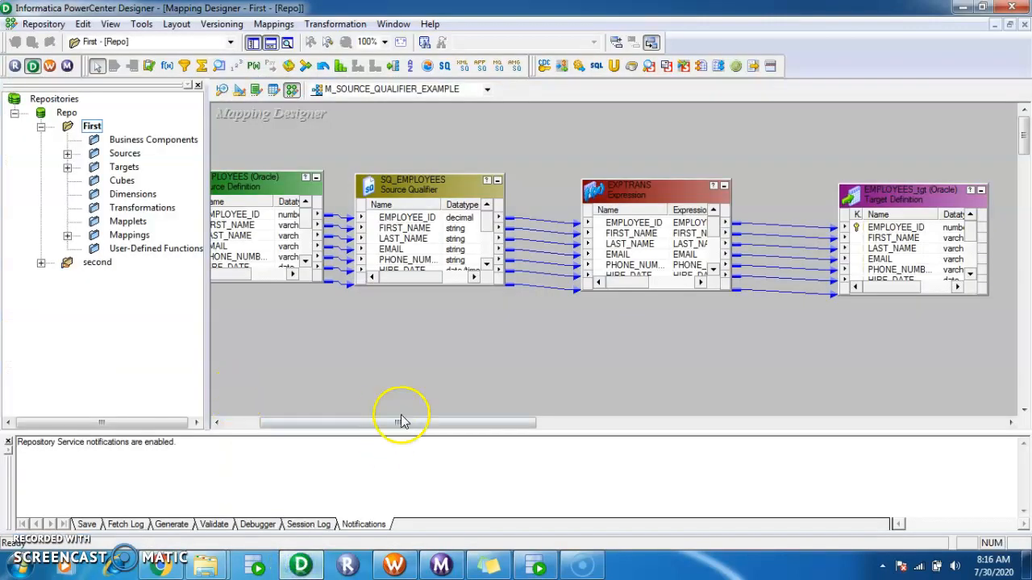
{"action": "left_click", "coordinate": [273, 25]}
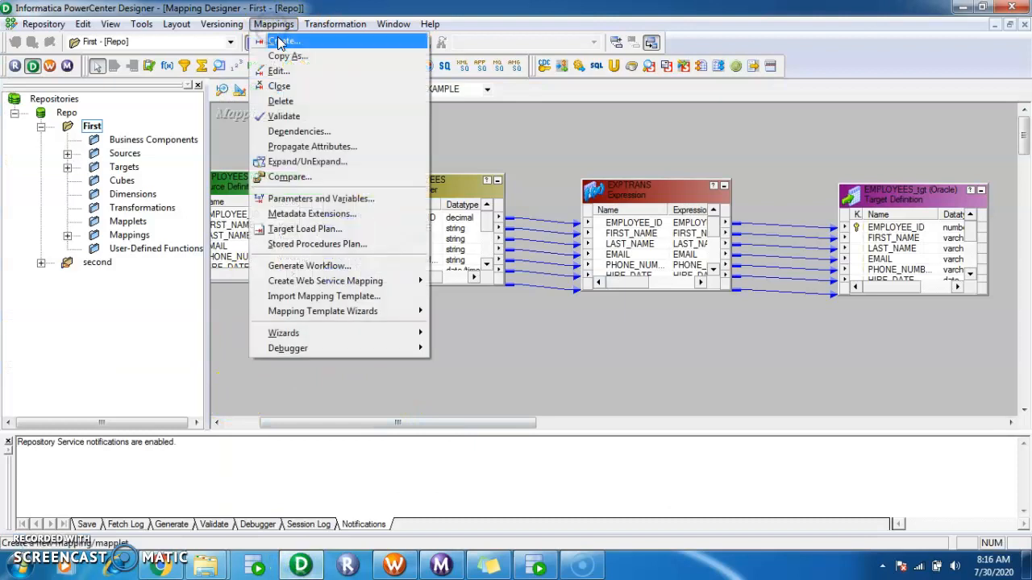
{"action": "left_click", "coordinate": [278, 39]}
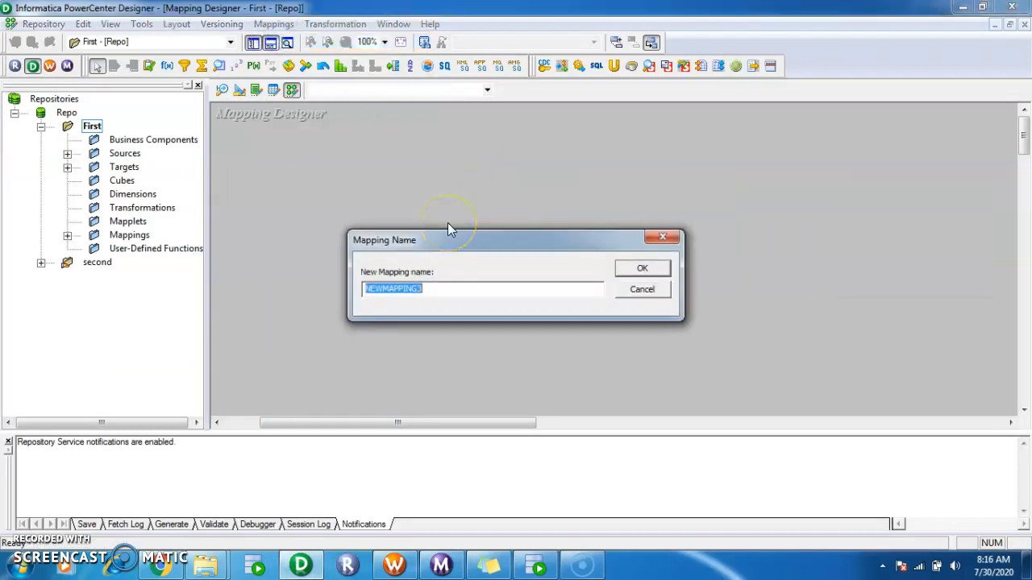
{"action": "type", "text": "M"}
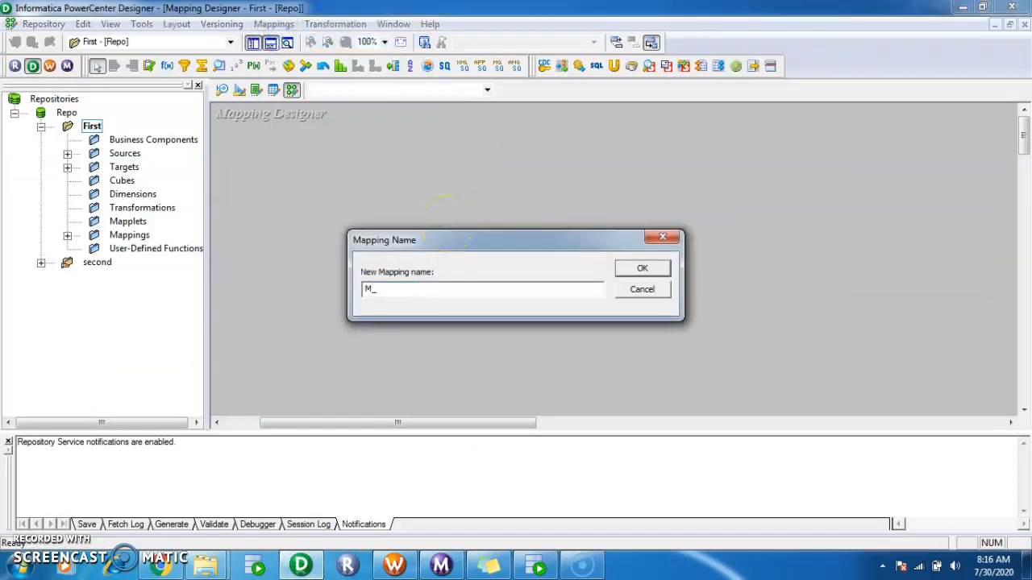
{"action": "type", "text": "_REMOVING"}
{"action": "key", "text": "BackSpace"}
{"action": "type", "text": "TE_RECORDS"}
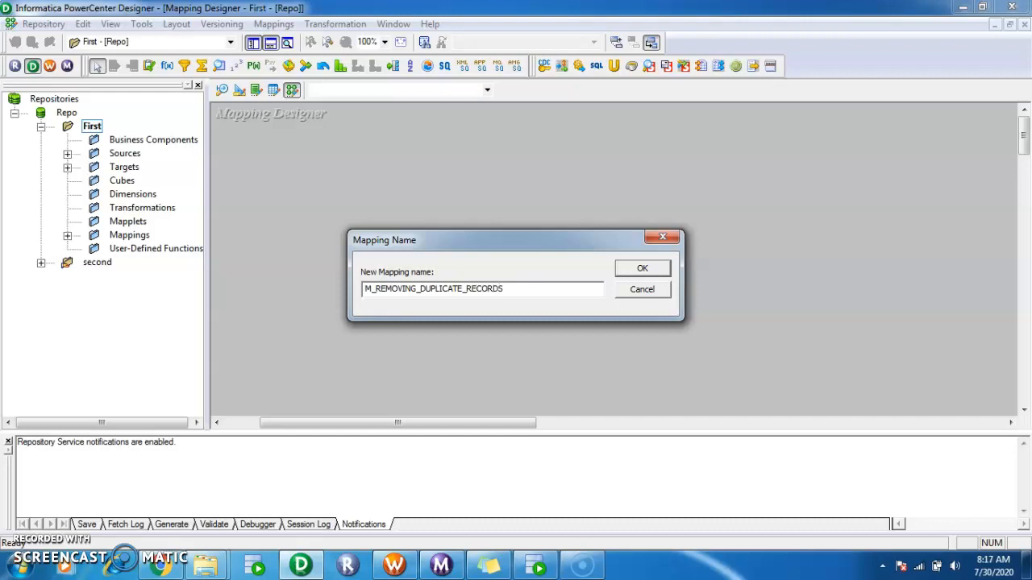
{"action": "key", "text": "Return"}
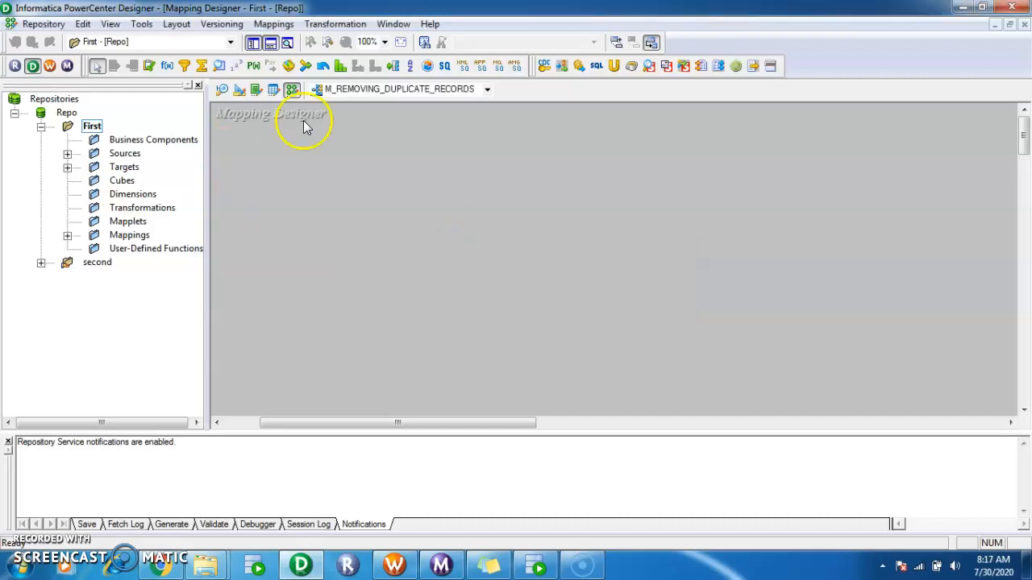
- Clear all existing table definitions from the Source Analyzer workspace
{"action": "left_click", "coordinate": [68, 153]}
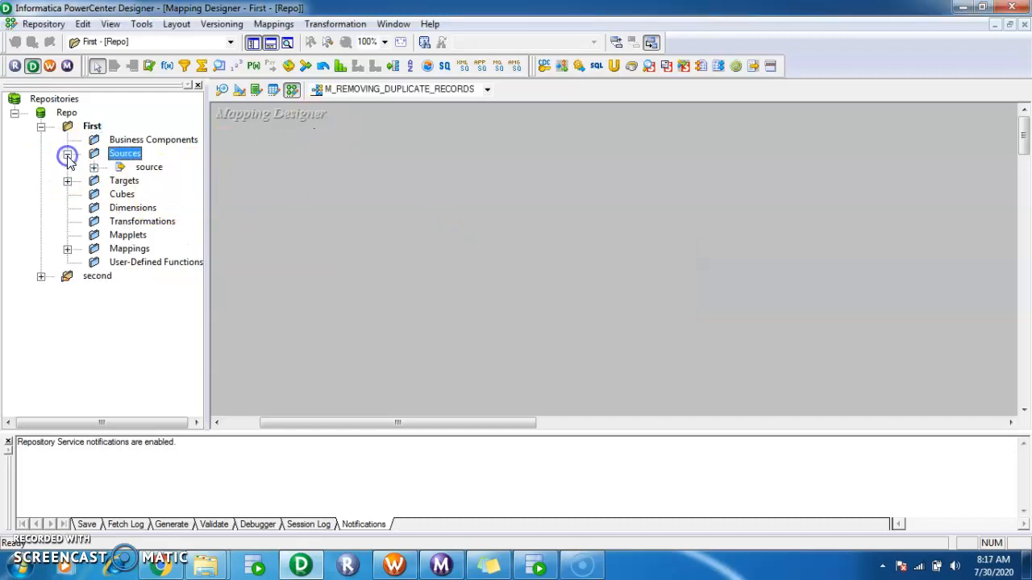
{"action": "left_click", "coordinate": [222, 88]}
{"action": "right_click", "coordinate": [410, 184]}
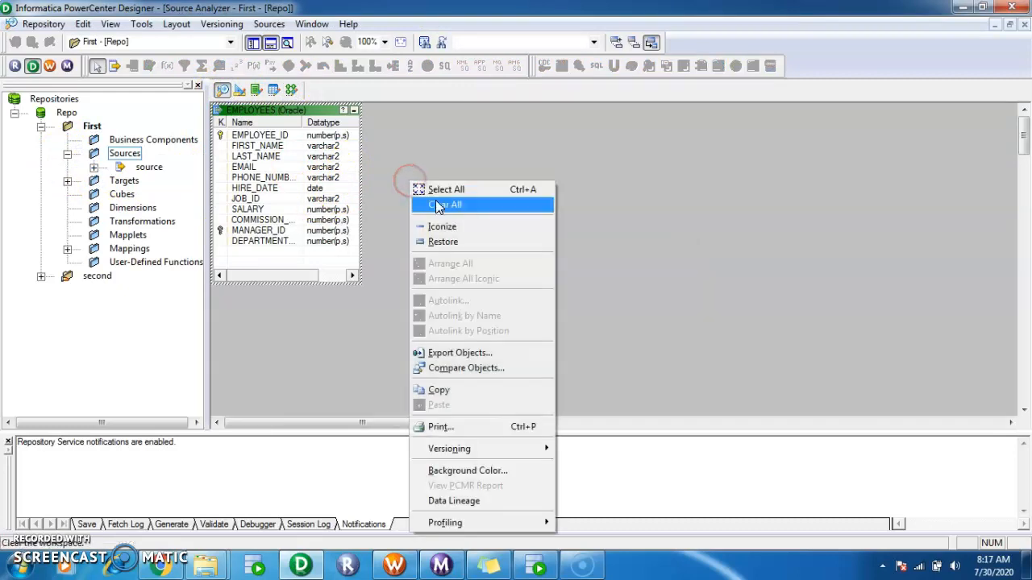
{"action": "left_click", "coordinate": [435, 202]}
- Start a database source import with the ODBC data source named source, username hr, owner HR and the account password
{"action": "left_click", "coordinate": [273, 25]}
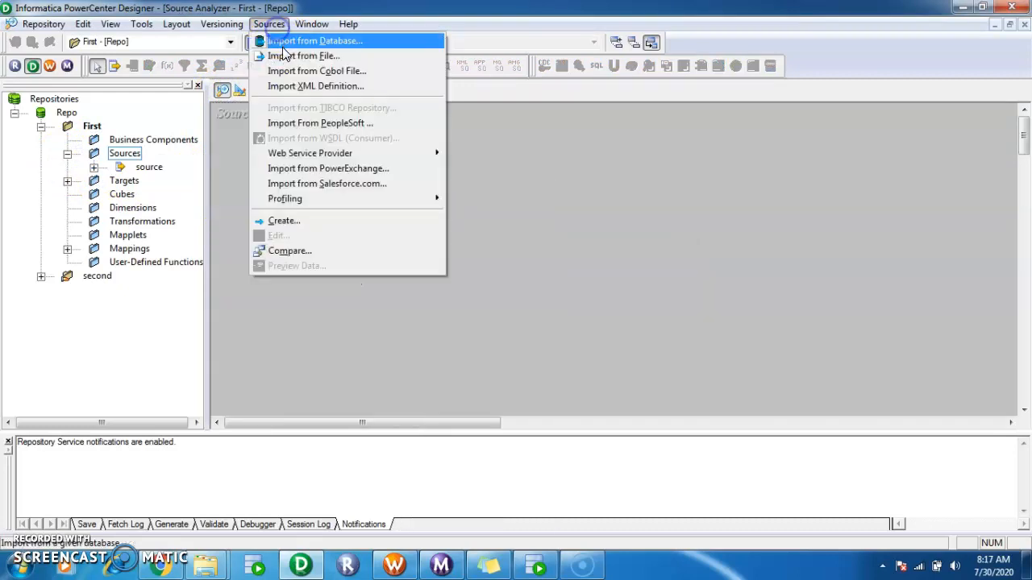
{"action": "left_click", "coordinate": [287, 40]}
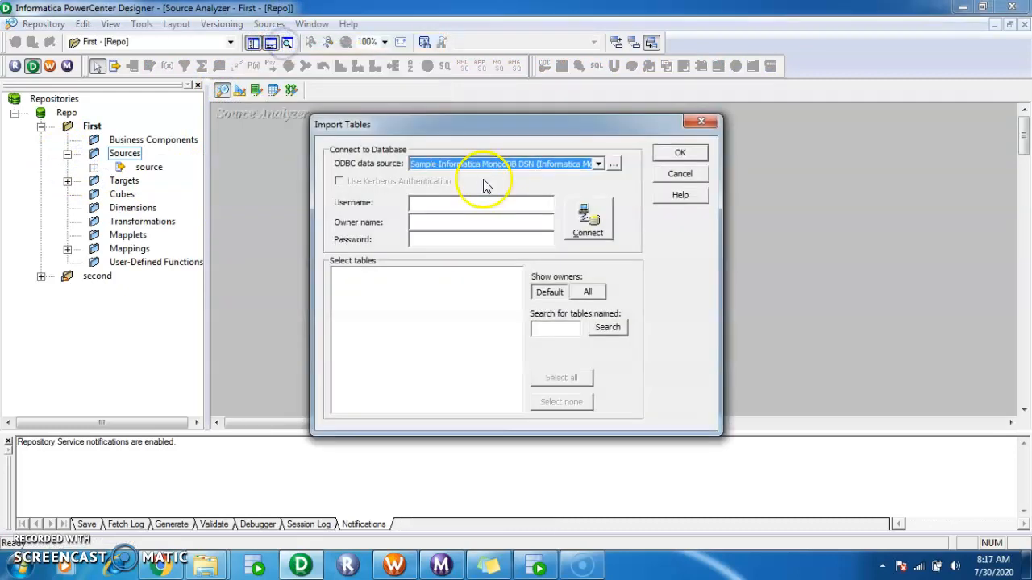
{"action": "left_click", "coordinate": [599, 164]}
{"action": "left_click", "coordinate": [555, 190]}
{"action": "left_click", "coordinate": [525, 203]}
{"action": "type", "text": "hr"}
{"action": "key", "text": "Tab"}
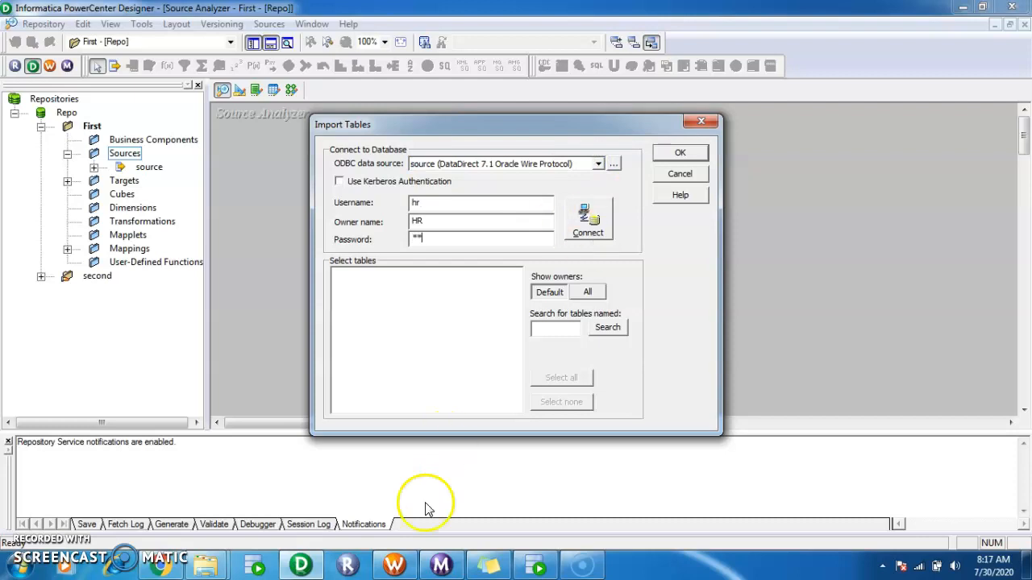
- Copy the table name duplicate_check from the source worksheet in Oracle SQL Developer into the table search filter of the Designer import
{"action": "left_click", "coordinate": [531, 565]}
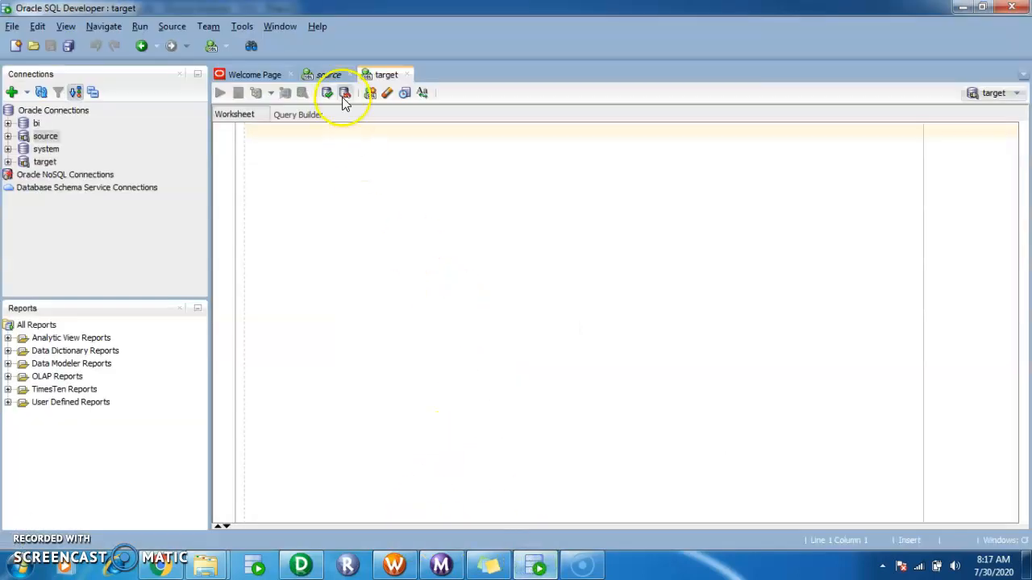
{"action": "left_click", "coordinate": [328, 74]}
{"action": "double_click", "coordinate": [382, 130]}
{"action": "key", "text": "ctrl+c"}
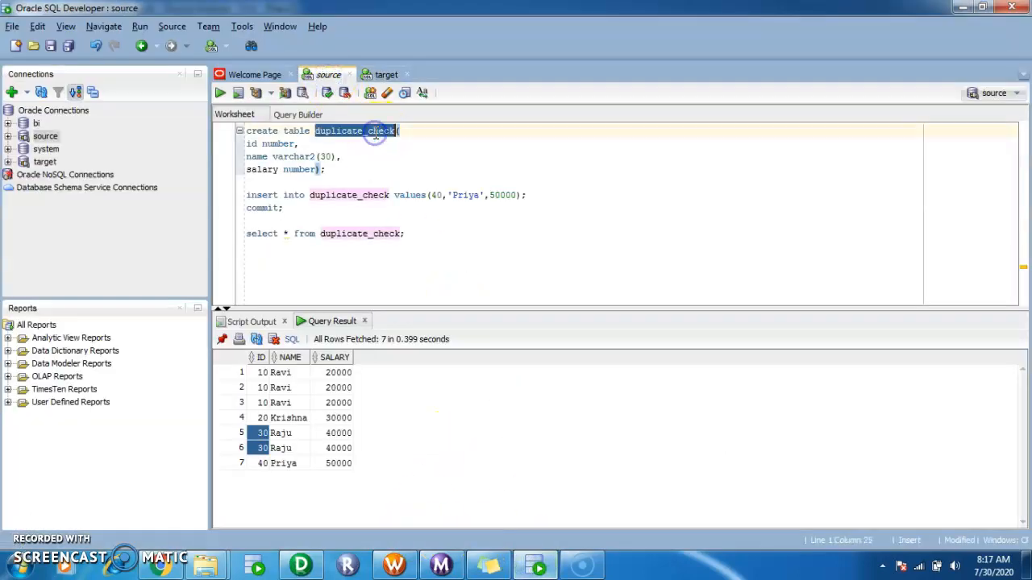
{"action": "key", "text": "alt+Tab"}
{"action": "left_click", "coordinate": [550, 327]}
{"action": "key", "text": "ctrl+v"}
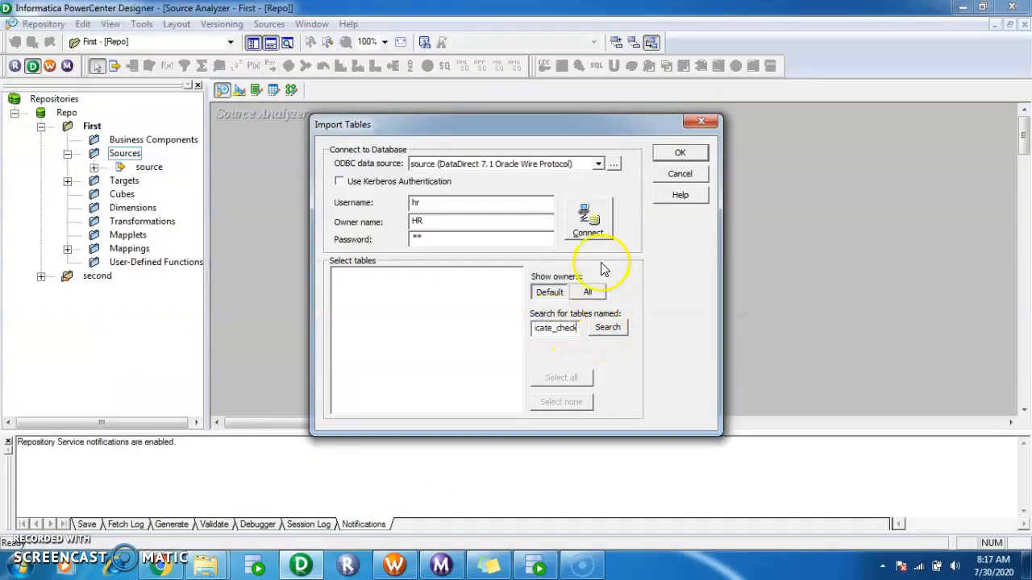
- Connect to the source database and import the DUPLICATE_CHECK table from the HR schema
{"action": "left_click", "coordinate": [588, 226]}
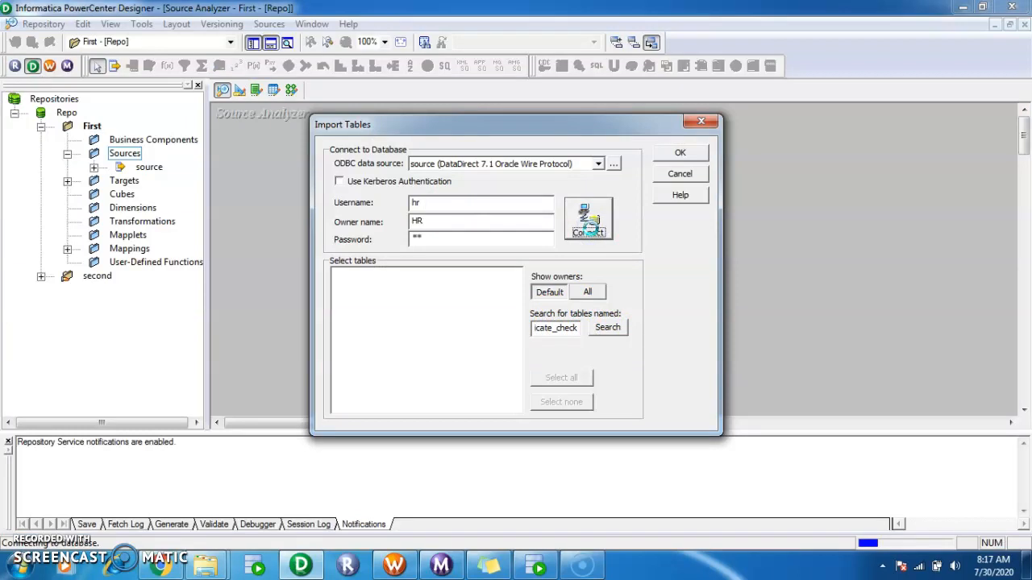
{"action": "left_click", "coordinate": [530, 328]}
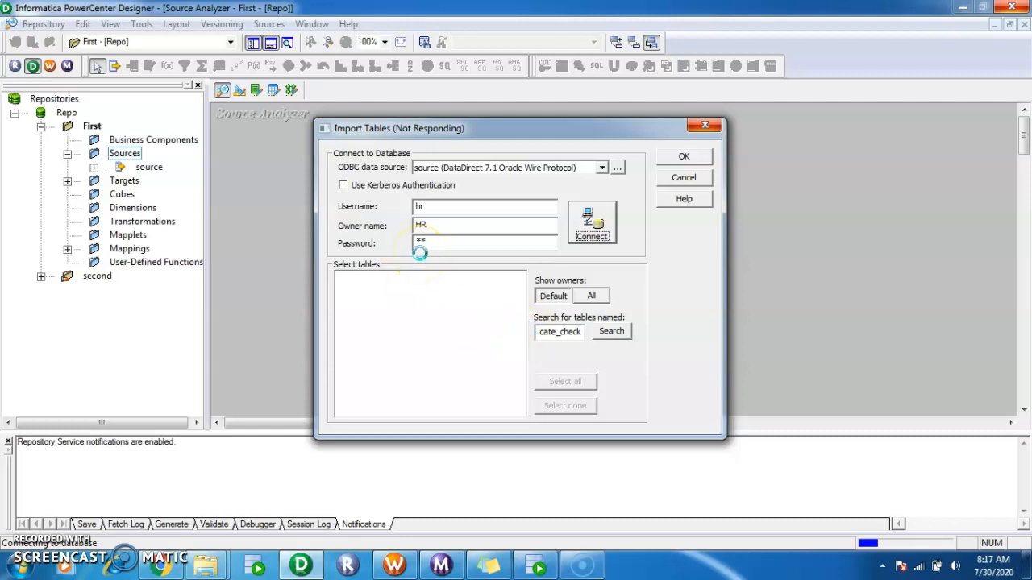
{"action": "left_click", "coordinate": [337, 274]}
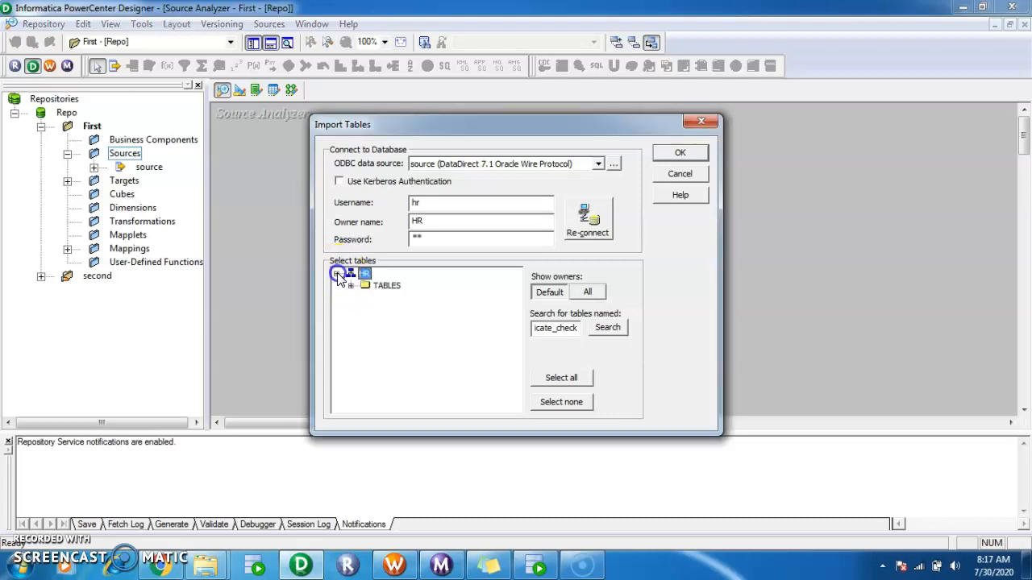
{"action": "left_click", "coordinate": [350, 286]}
{"action": "left_click", "coordinate": [392, 297]}
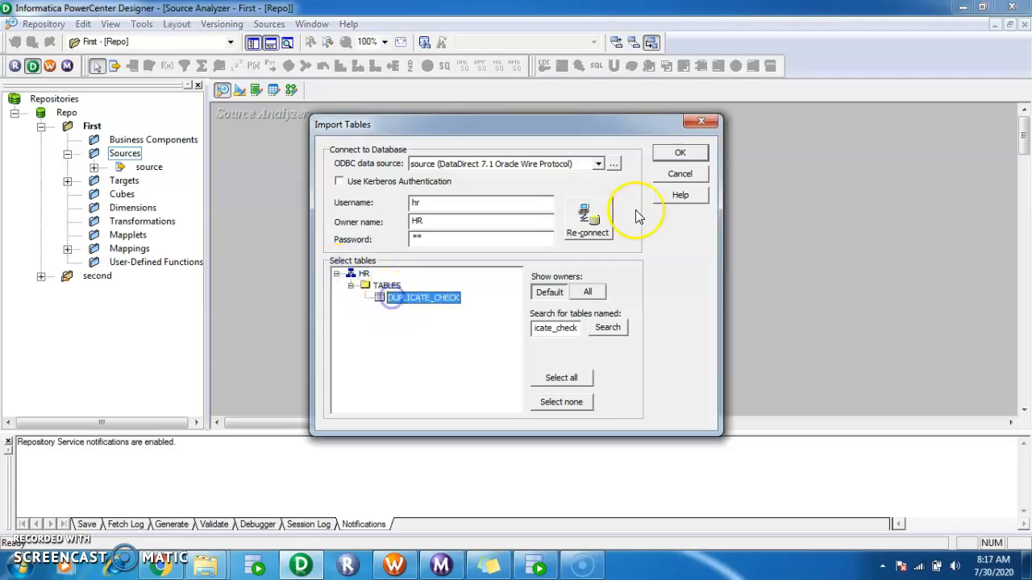
{"action": "left_click", "coordinate": [679, 153]}
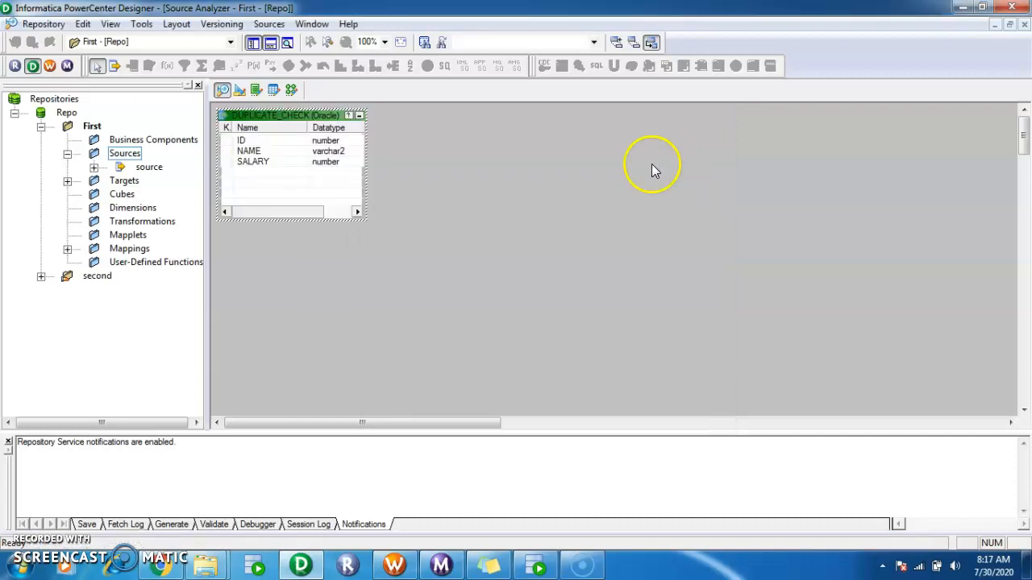
- Clear the Target Designer workspace and create a target definition there from the DUPLICATE_CHECK source
{"action": "left_click", "coordinate": [240, 90]}
{"action": "left_click", "coordinate": [67, 181]}
{"action": "left_click", "coordinate": [129, 167]}
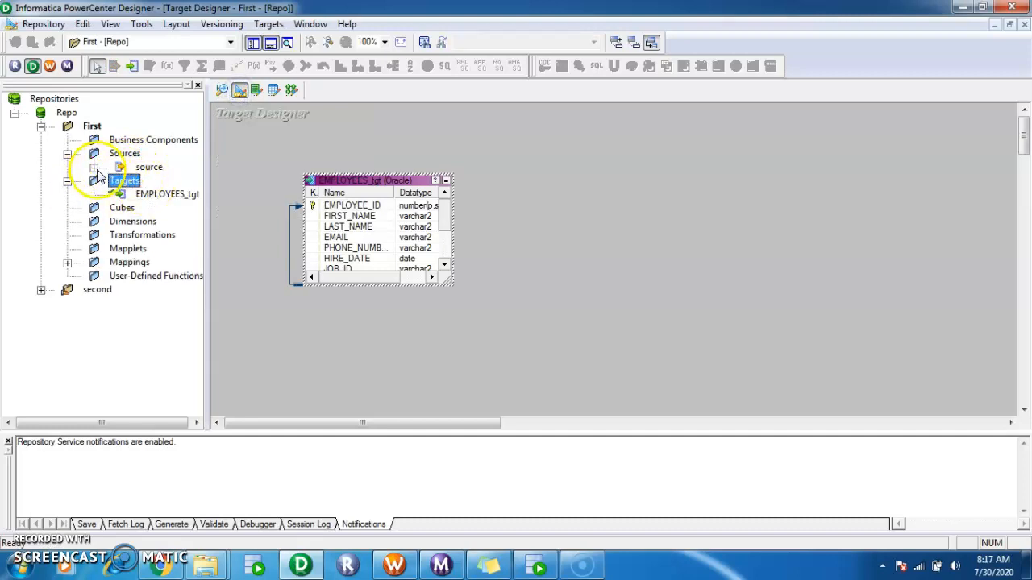
{"action": "left_click", "coordinate": [94, 167]}
{"action": "right_click", "coordinate": [541, 191]}
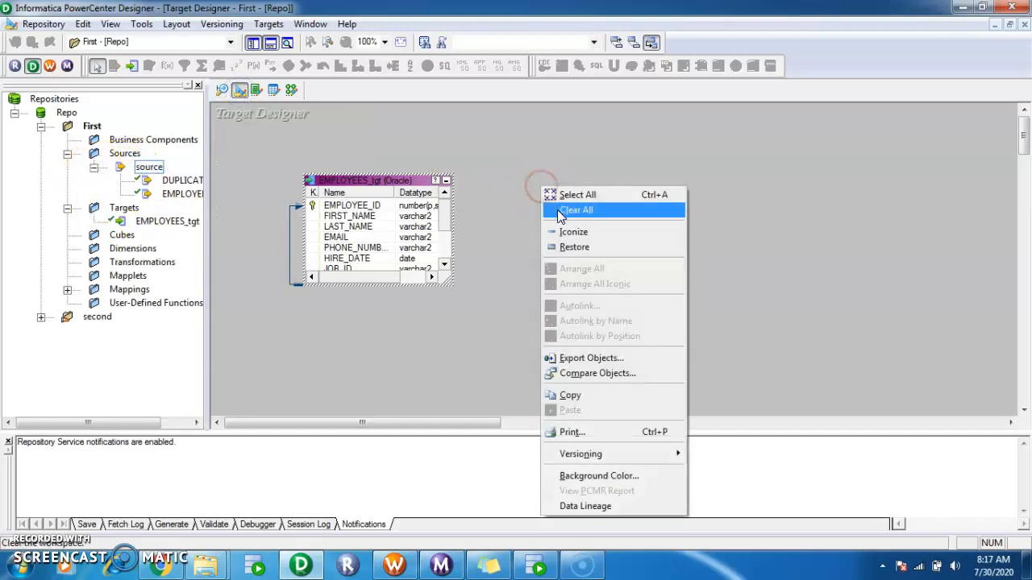
{"action": "left_click", "coordinate": [555, 210]}
{"action": "left_click_drag", "start_coordinate": [172, 180], "coordinate": [362, 186]}
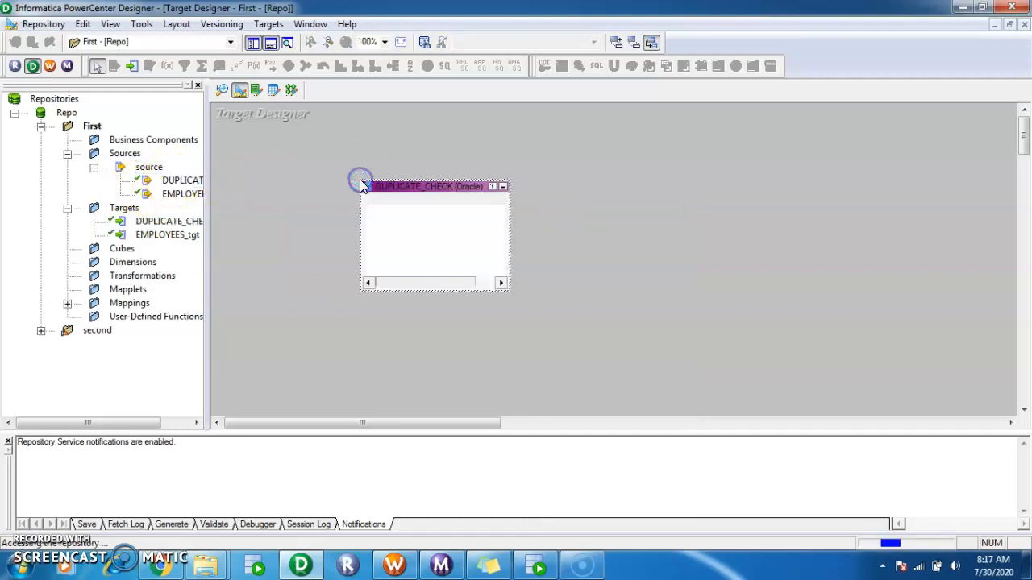
- Rename the DUPLICATE_CHECK target table to DUPLICATE_CHECK_TARGET and apply the change
{"action": "double_click", "coordinate": [423, 185]}
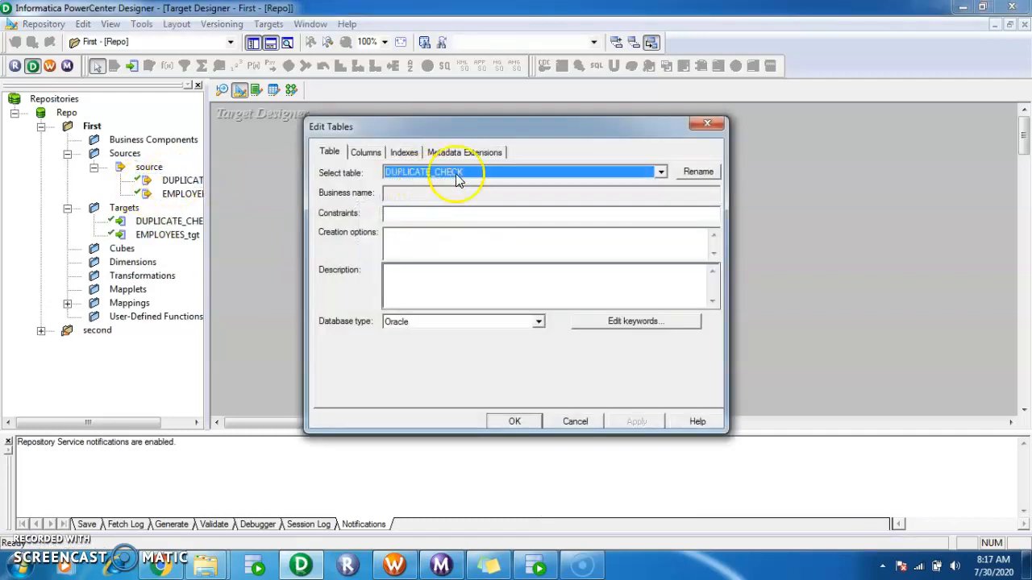
{"action": "left_click", "coordinate": [697, 172]}
{"action": "left_click", "coordinate": [516, 272]}
{"action": "type", "text": "_CHECK"}
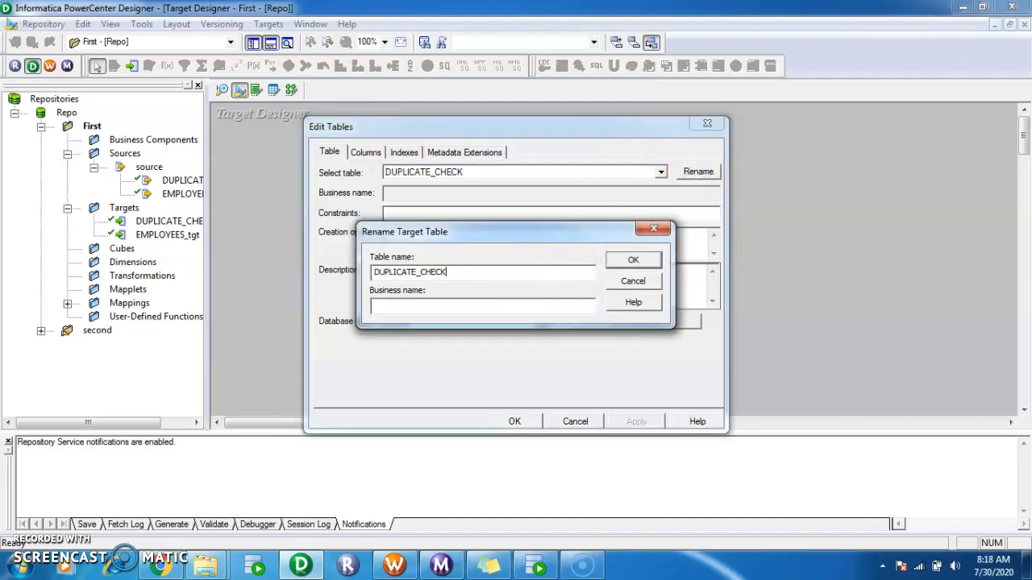
{"action": "key", "text": "BackSpace"}
{"action": "key", "text": "BackSpace"}
{"action": "key", "text": "BackSpace"}
{"action": "key", "text": "BackSpace"}
{"action": "key", "text": "BackSpace"}
{"action": "key", "text": "BackSpace"}
{"action": "key", "text": "BackSpace"}
{"action": "key", "text": "BackSpace"}
{"action": "key", "text": "ctrl+z"}
{"action": "key", "text": "Right"}
{"action": "left_click", "coordinate": [633, 259]}
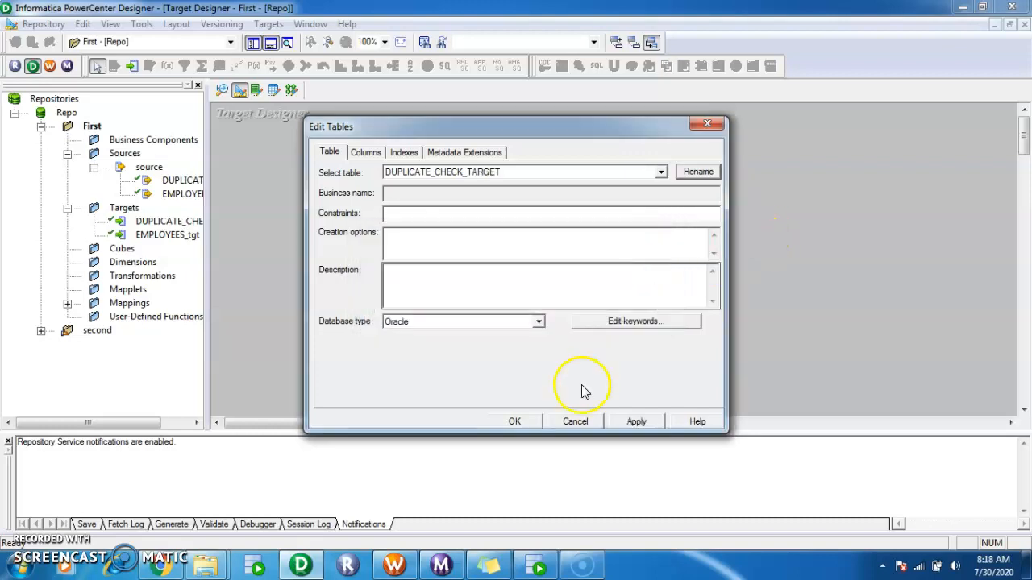
{"action": "left_click", "coordinate": [630, 421]}
{"action": "left_click", "coordinate": [516, 422]}
{"action": "left_click", "coordinate": [439, 313]}
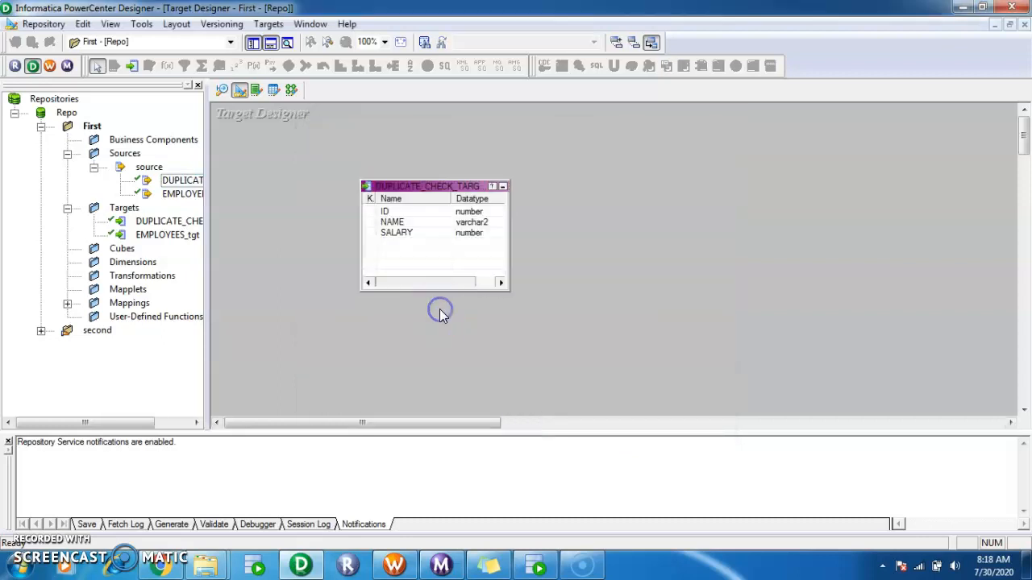
- Set up SQL generation for the target with the create table and primary key options on and foreign key off
{"action": "left_click", "coordinate": [269, 24]}
{"action": "left_click", "coordinate": [300, 309]}
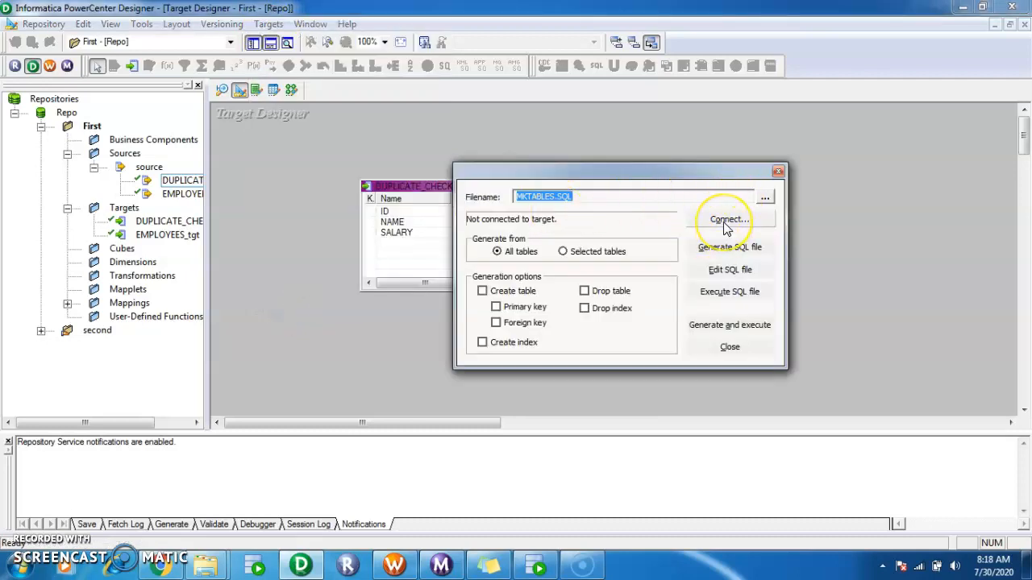
{"action": "left_click", "coordinate": [482, 291]}
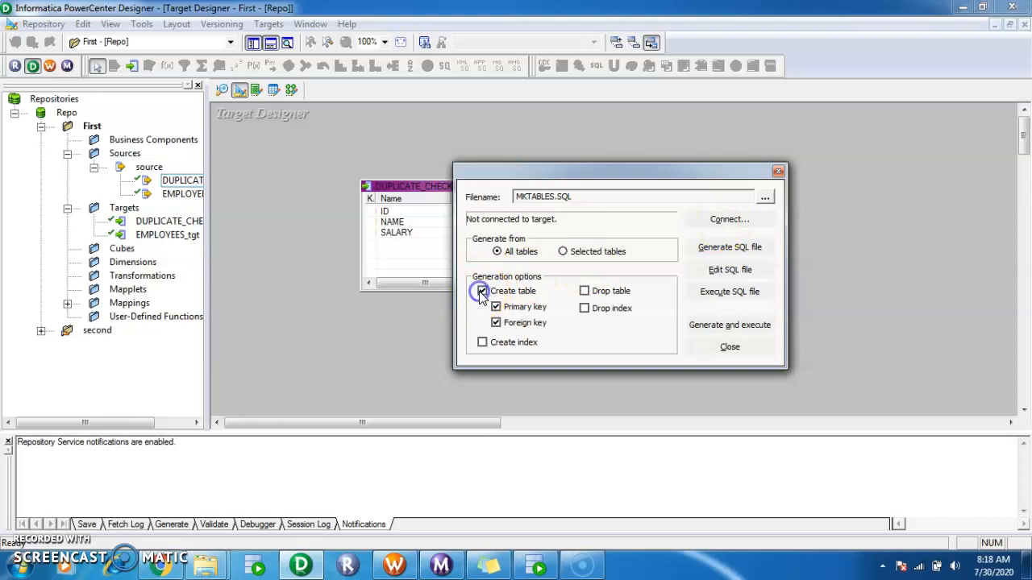
{"action": "left_click", "coordinate": [497, 323]}
- Connect the SQL generation to the ODBC data source named target with username target and the account password
{"action": "left_click", "coordinate": [725, 221]}
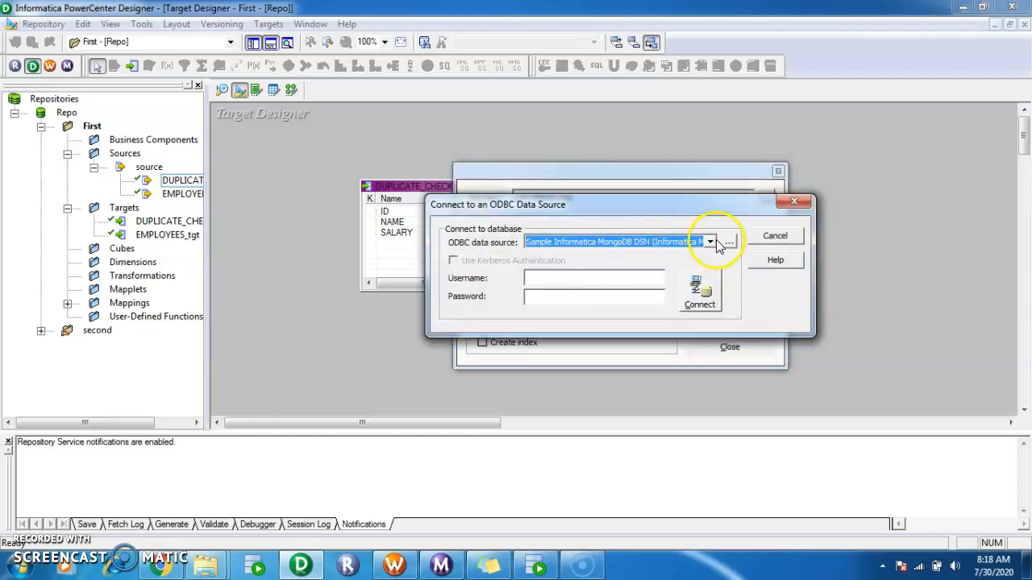
{"action": "left_click", "coordinate": [709, 242]}
{"action": "left_click", "coordinate": [655, 278]}
{"action": "left_click", "coordinate": [627, 280]}
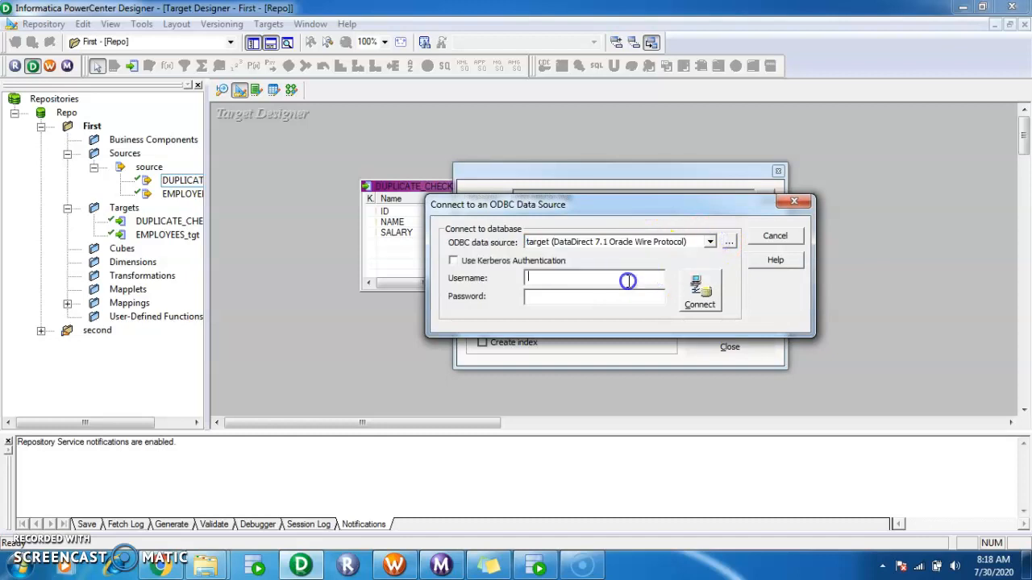
{"action": "type", "text": "target"}
{"action": "left_click", "coordinate": [702, 288]}
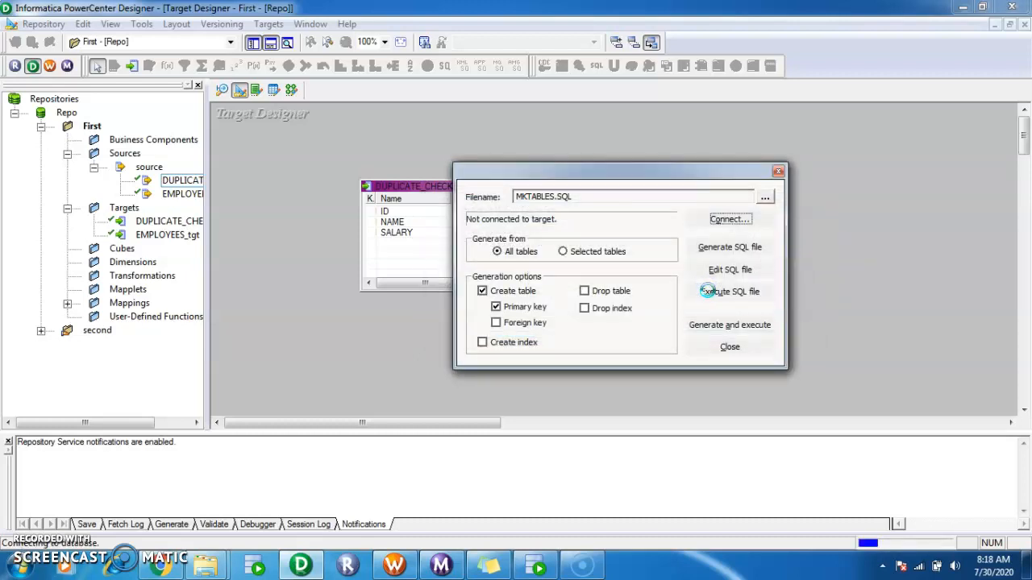
{"action": "left_click", "coordinate": [677, 247]}
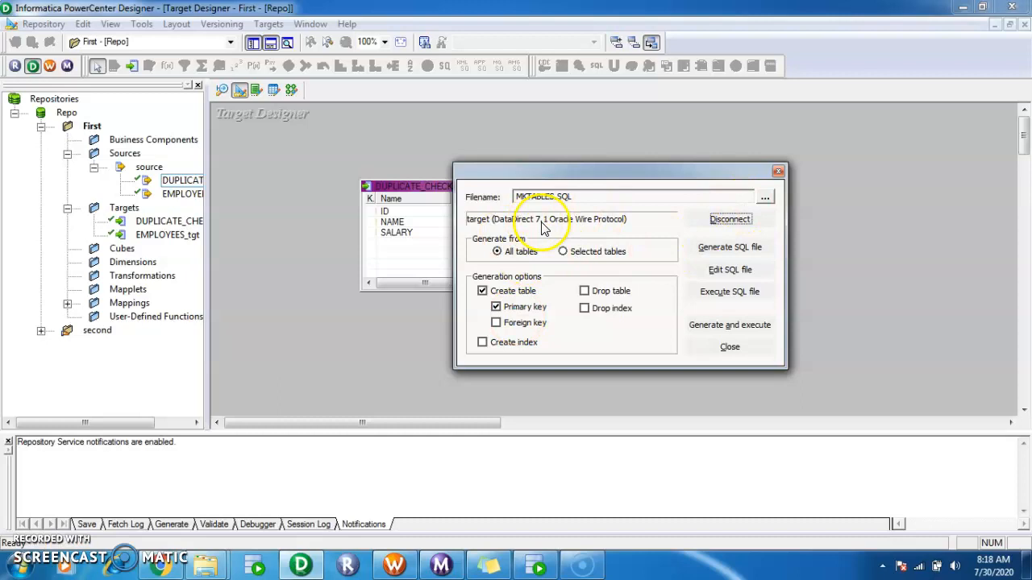
- Generate and execute the table creation SQL, overwriting MKTABLES.SQL, and close the generation dialog
{"action": "left_click", "coordinate": [703, 326]}
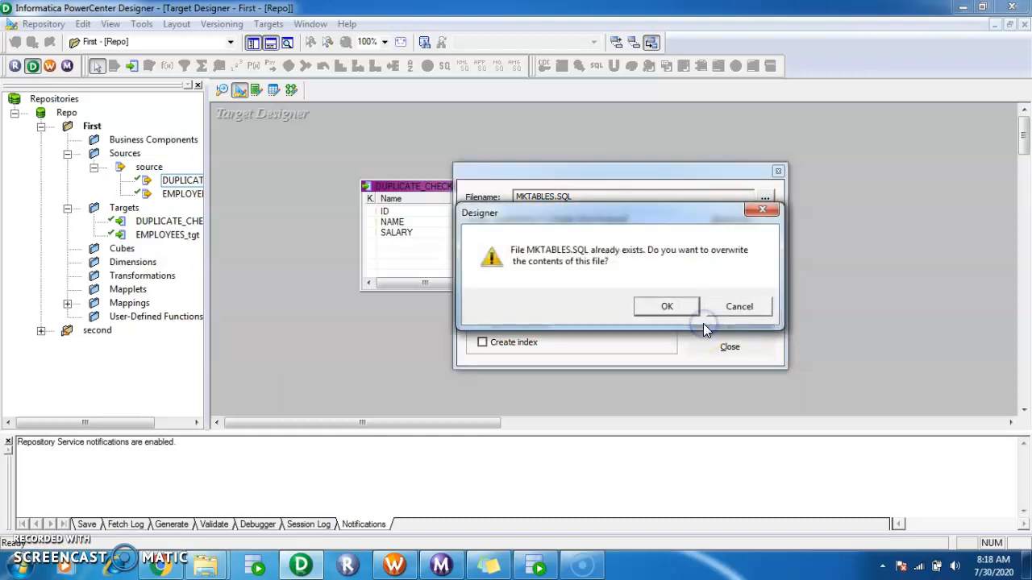
{"action": "left_click", "coordinate": [666, 306]}
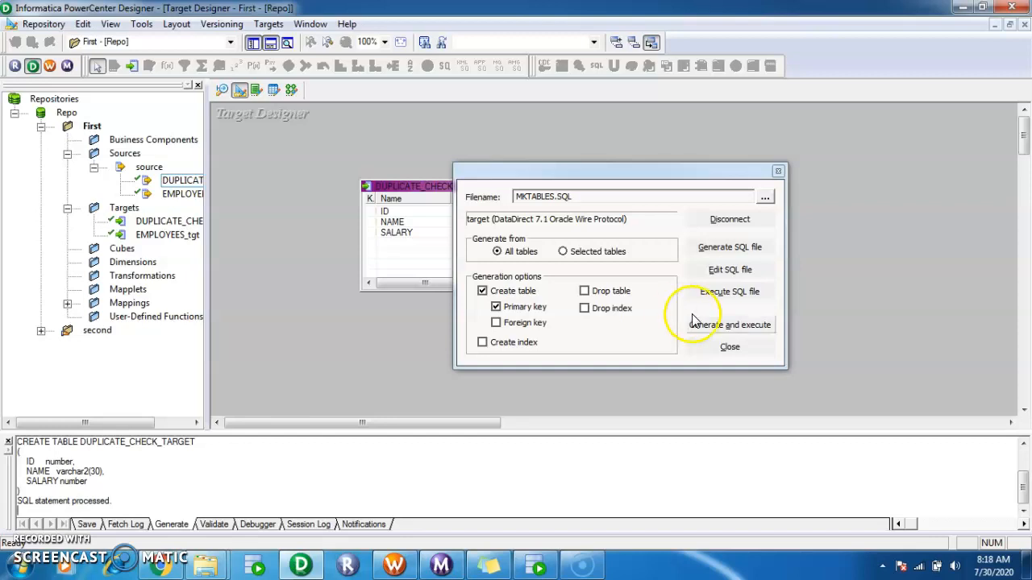
{"action": "left_click_drag", "start_coordinate": [113, 502], "coordinate": [21, 455]}
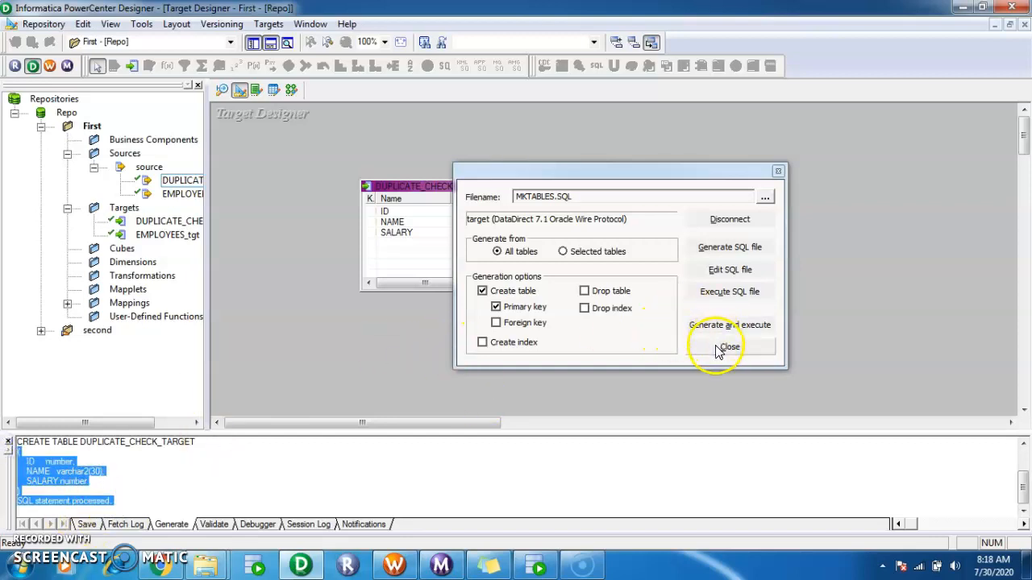
{"action": "left_click", "coordinate": [728, 347]}
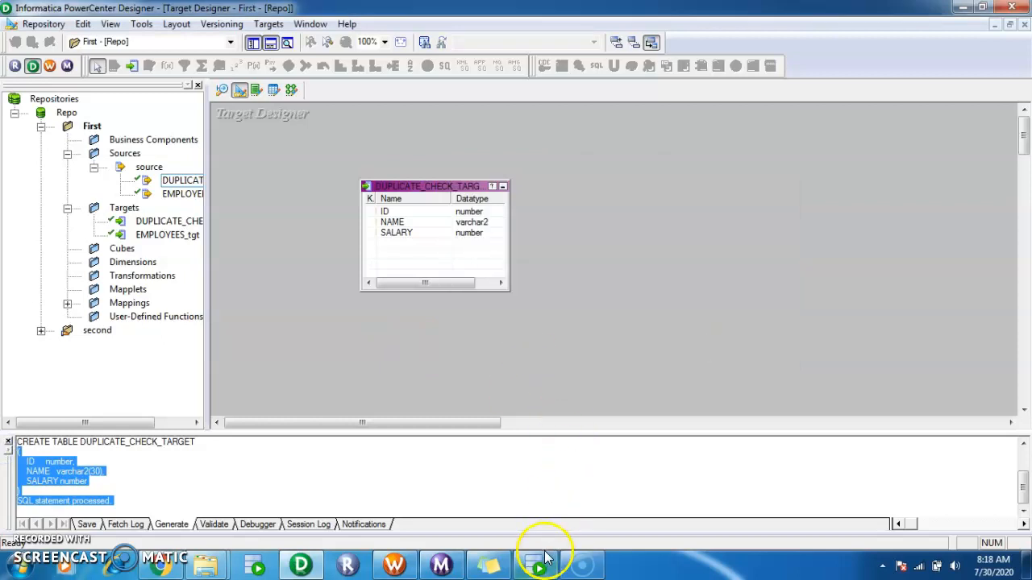
- Run select * from duplicate_check_target; on the target connection in Oracle SQL Developer, check its columns, and return to PowerCenter Designer
{"action": "left_click", "coordinate": [541, 565]}
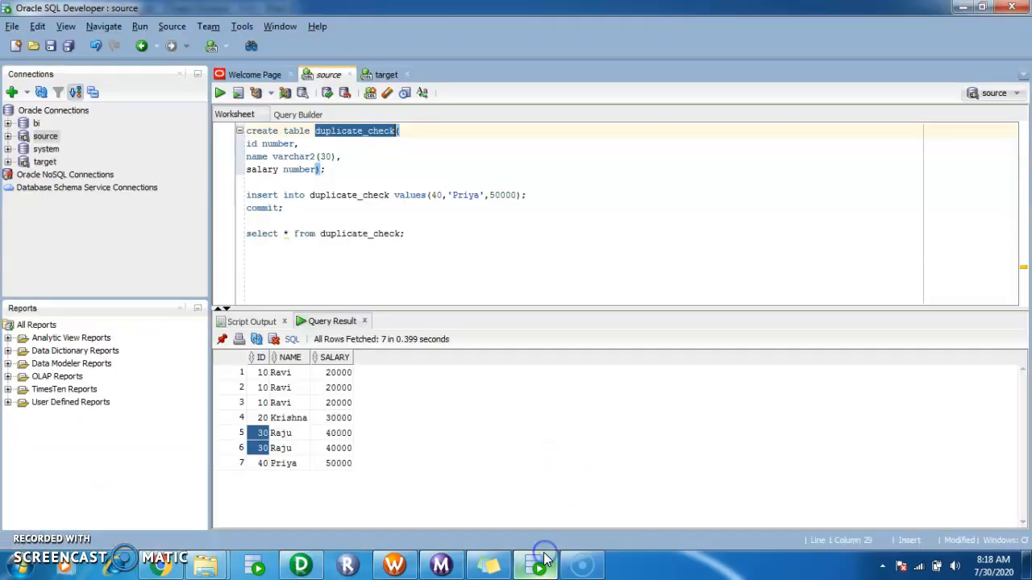
{"action": "left_click", "coordinate": [383, 75]}
{"action": "type", "text": "sel"}
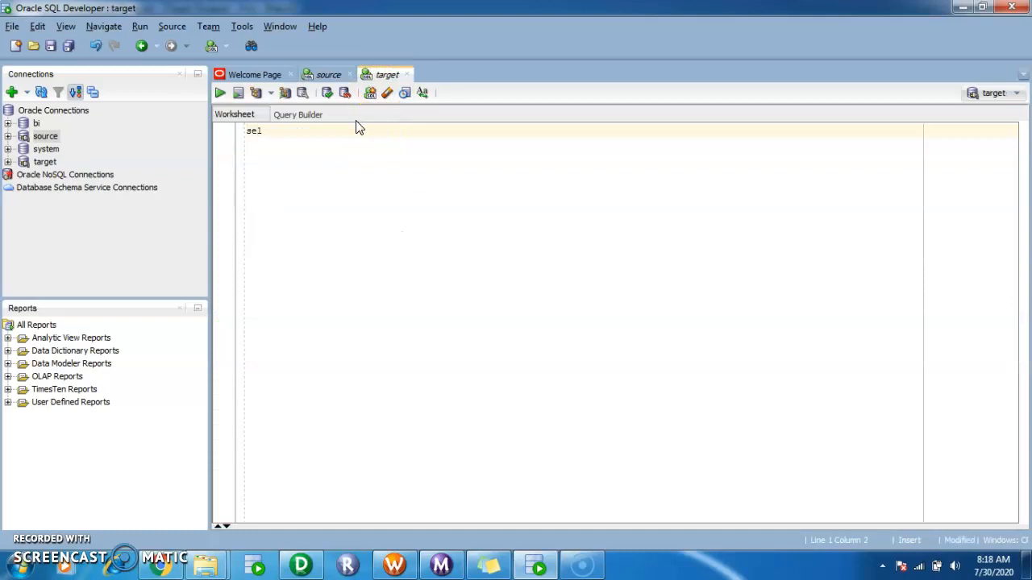
{"action": "type", "text": "ect * from duplicate_check_target;"}
{"action": "key", "text": "ctrl+Return"}
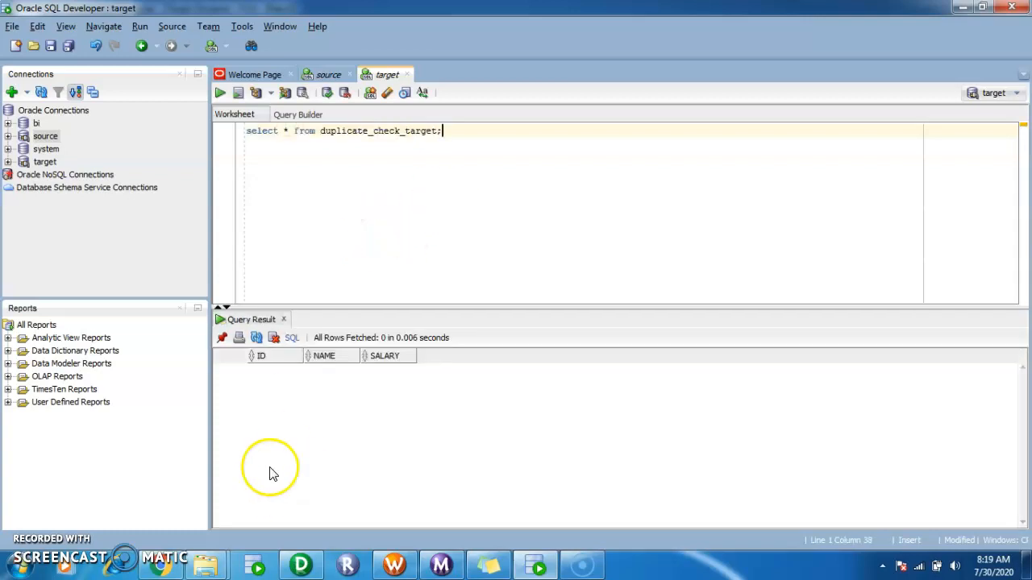
{"action": "left_click_drag", "start_coordinate": [428, 357], "coordinate": [400, 365]}
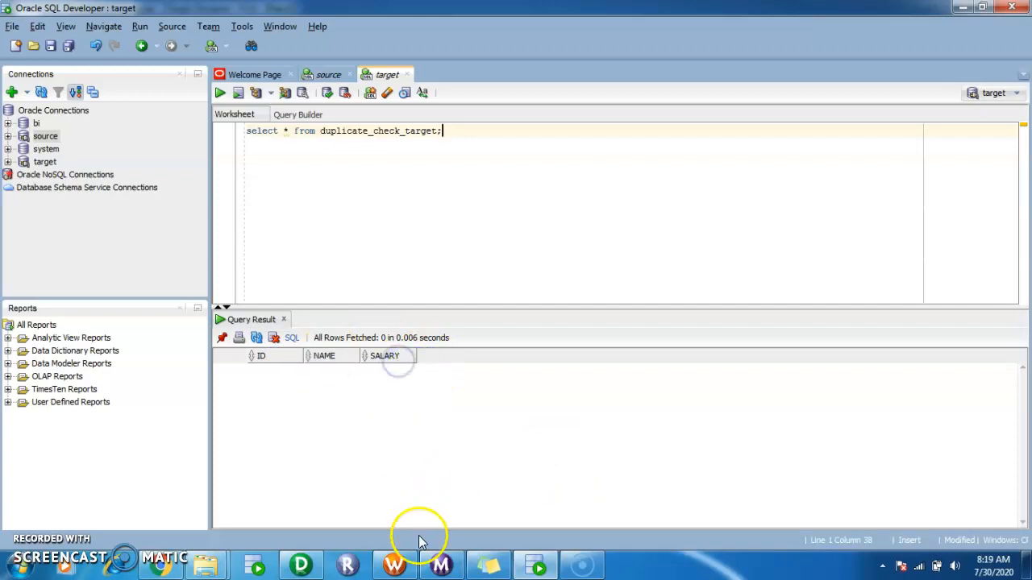
{"action": "left_click", "coordinate": [304, 564]}
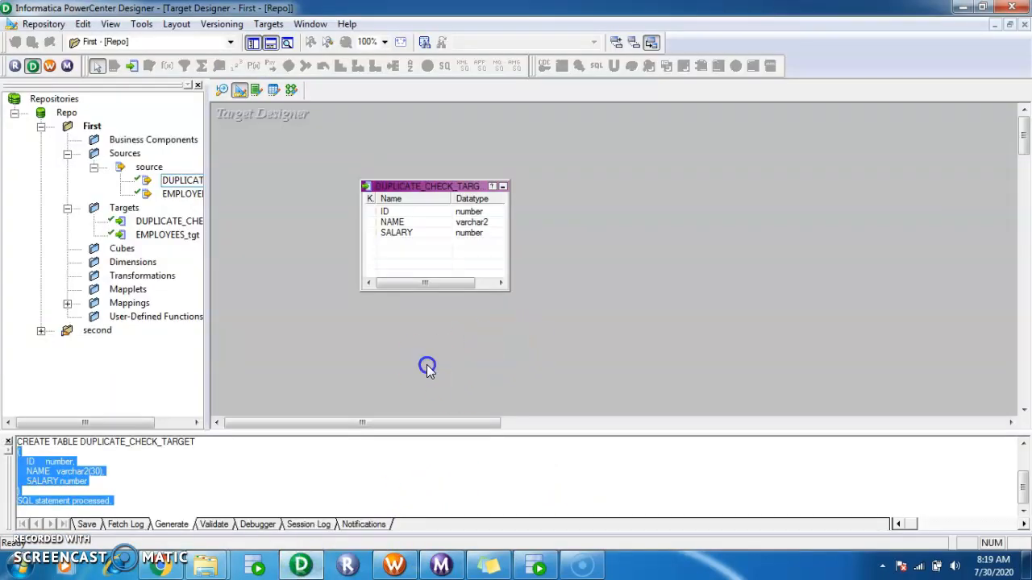
- In the Mapping Designer, place the DUPLICATE_CHECK source and a new Expression transformation in the M_REMOVING_DUPLICATE_RECORDS mapping
{"action": "left_click", "coordinate": [291, 89]}
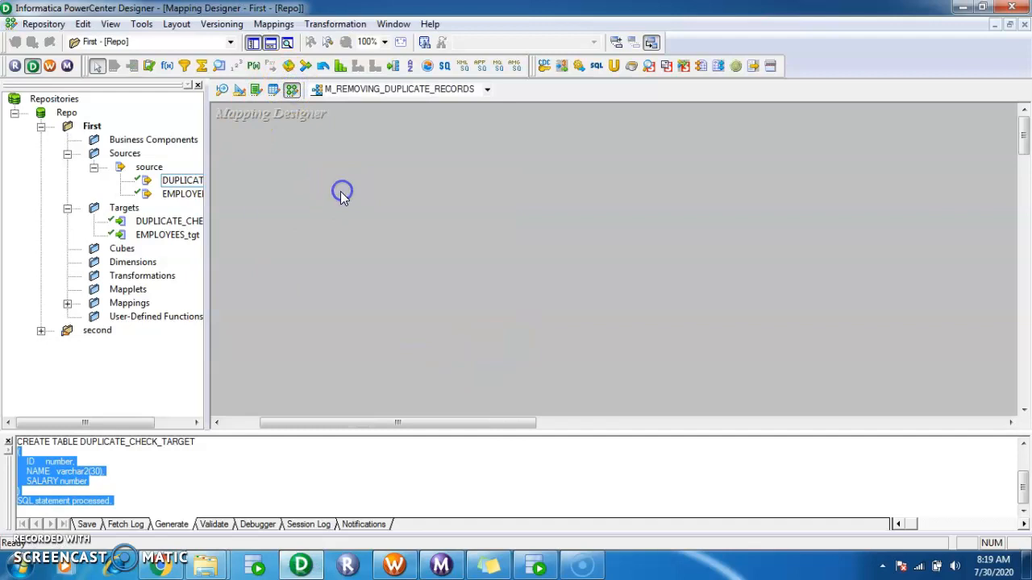
{"action": "left_click_drag", "start_coordinate": [183, 179], "coordinate": [316, 204]}
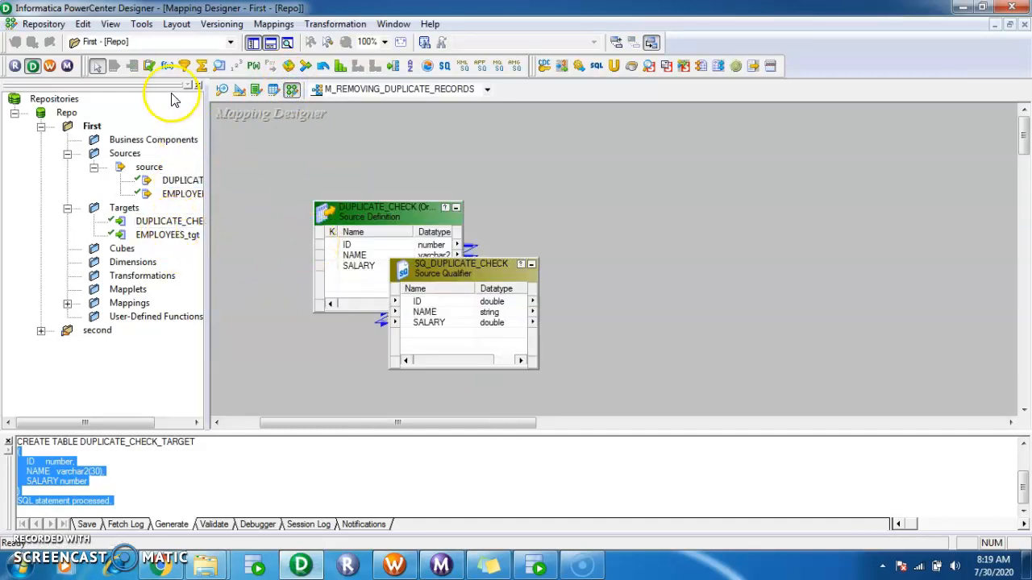
{"action": "left_click", "coordinate": [167, 65]}
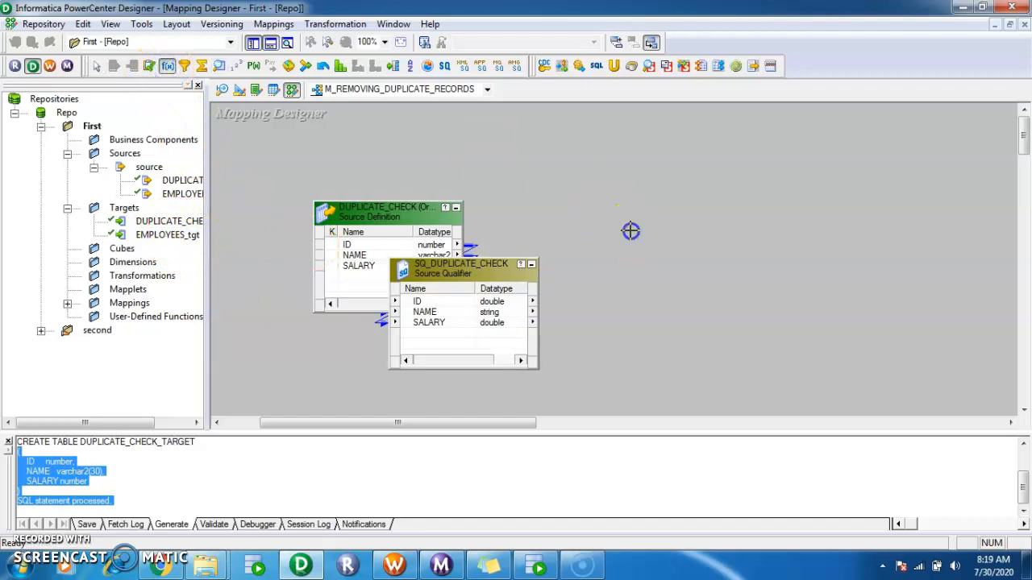
{"action": "left_click", "coordinate": [631, 233]}
- Link all SQ_DUPLICATE_CHECK ports (ID, NAME, SALARY) into the EXPTRANS Expression transformation
{"action": "right_click", "coordinate": [430, 302]}
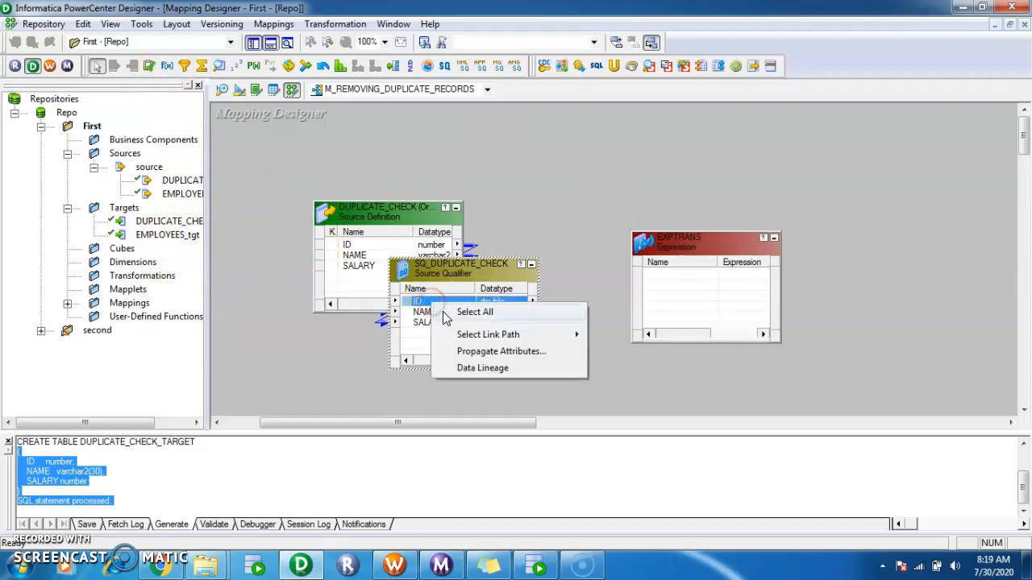
{"action": "left_click", "coordinate": [464, 312]}
{"action": "left_click_drag", "start_coordinate": [408, 305], "coordinate": [651, 283]}
{"action": "left_click", "coordinate": [534, 375]}
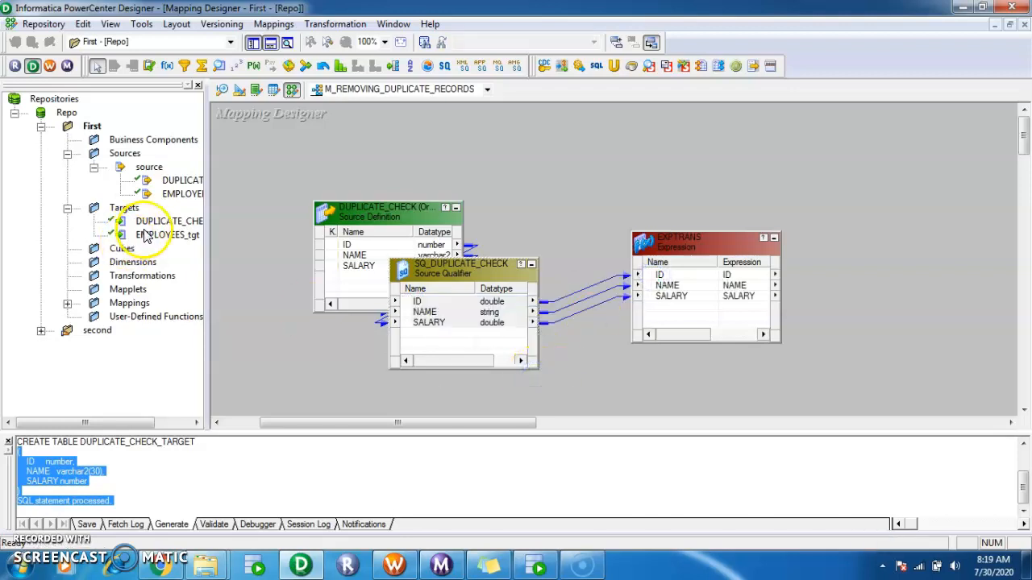
- Add the DUPLICATE_CHECK_TARGET target, link all EXPTRANS ports to its matching columns, and save the mapping, checking its validation result
{"action": "left_click_drag", "start_coordinate": [161, 222], "coordinate": [935, 246]}
{"action": "left_click", "coordinate": [693, 277]}
{"action": "right_click", "coordinate": [693, 276]}
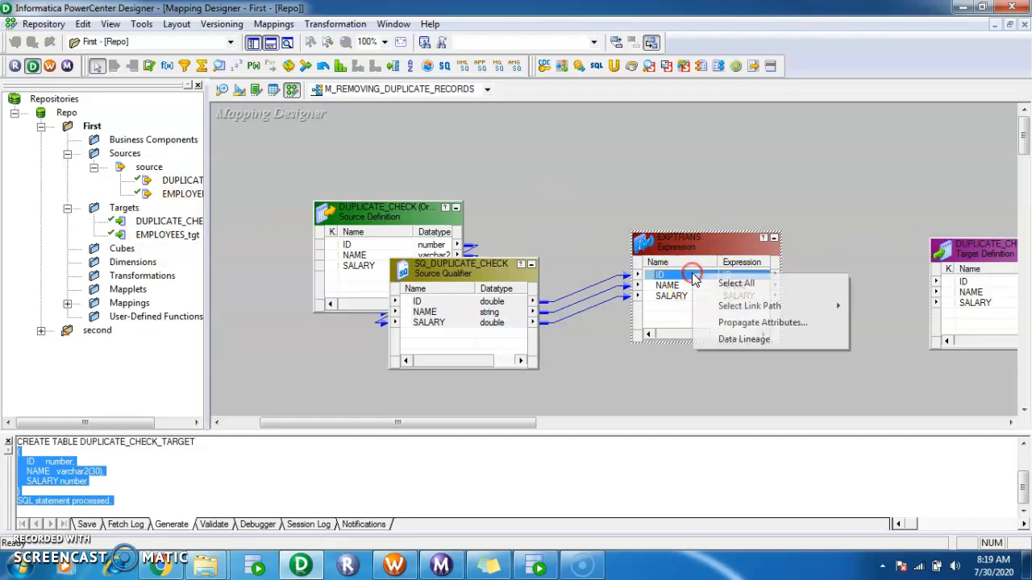
{"action": "left_click", "coordinate": [708, 284]}
{"action": "left_click_drag", "start_coordinate": [655, 281], "coordinate": [962, 282]}
{"action": "left_click", "coordinate": [629, 384]}
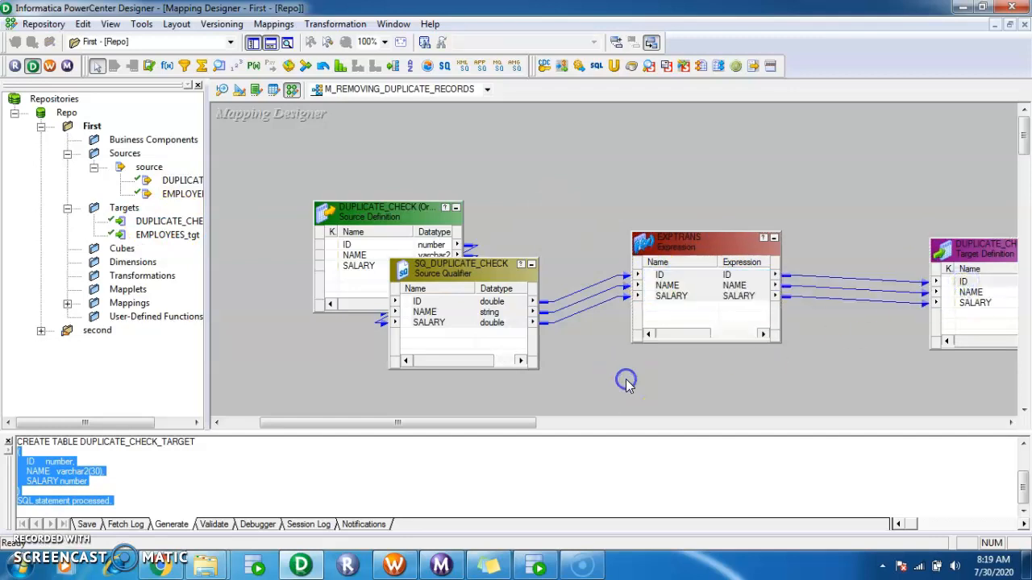
{"action": "key", "text": "ctrl+s"}
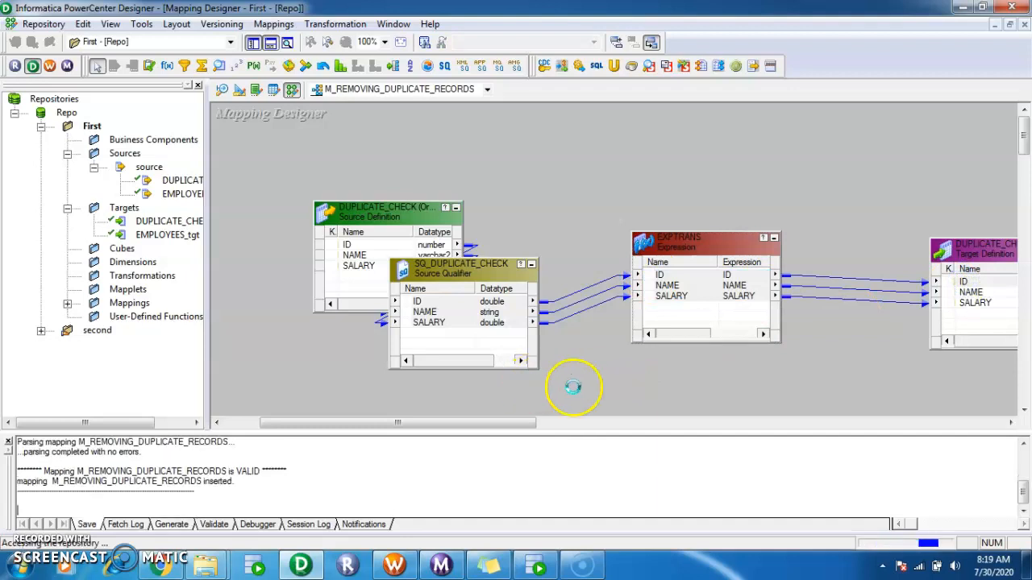
{"action": "double_click", "coordinate": [247, 472]}
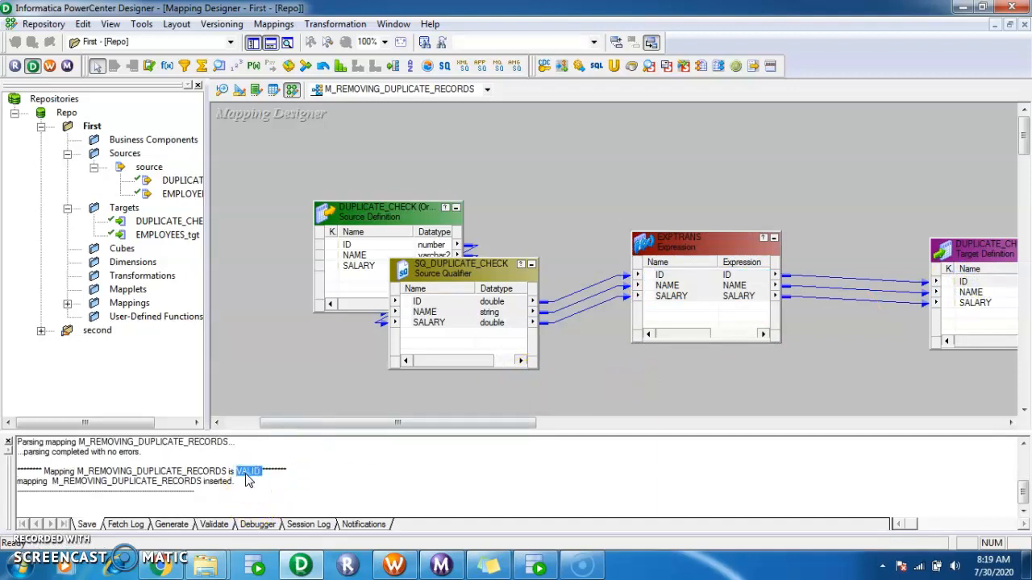
- Rearrange the DUPLICATE_CHECK source definition and SQ_DUPLICATE_CHECK side by side so they no longer overlap
{"action": "left_click", "coordinate": [409, 208]}
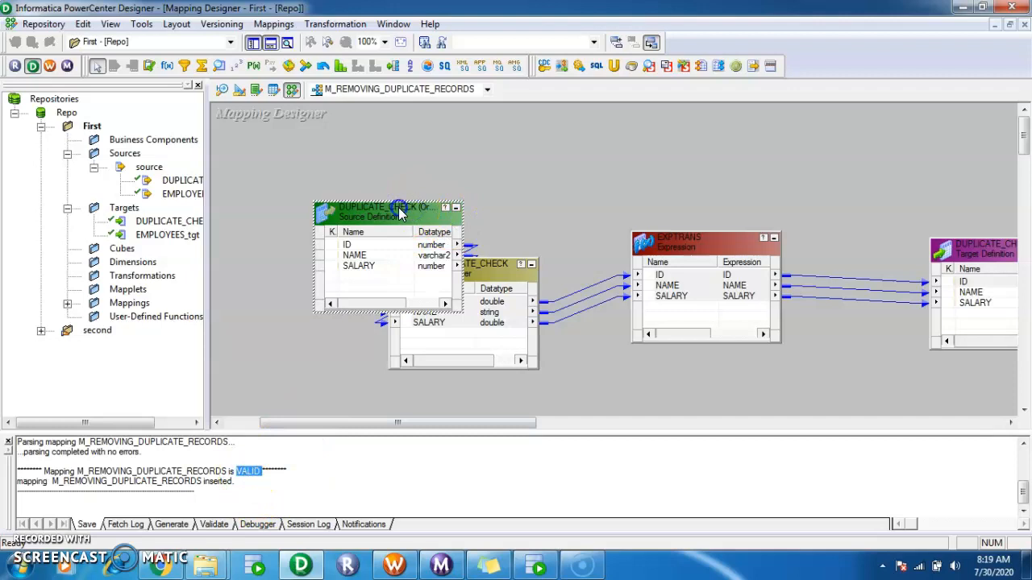
{"action": "left_click_drag", "start_coordinate": [411, 211], "coordinate": [308, 185]}
{"action": "left_click_drag", "start_coordinate": [460, 274], "coordinate": [487, 173]}
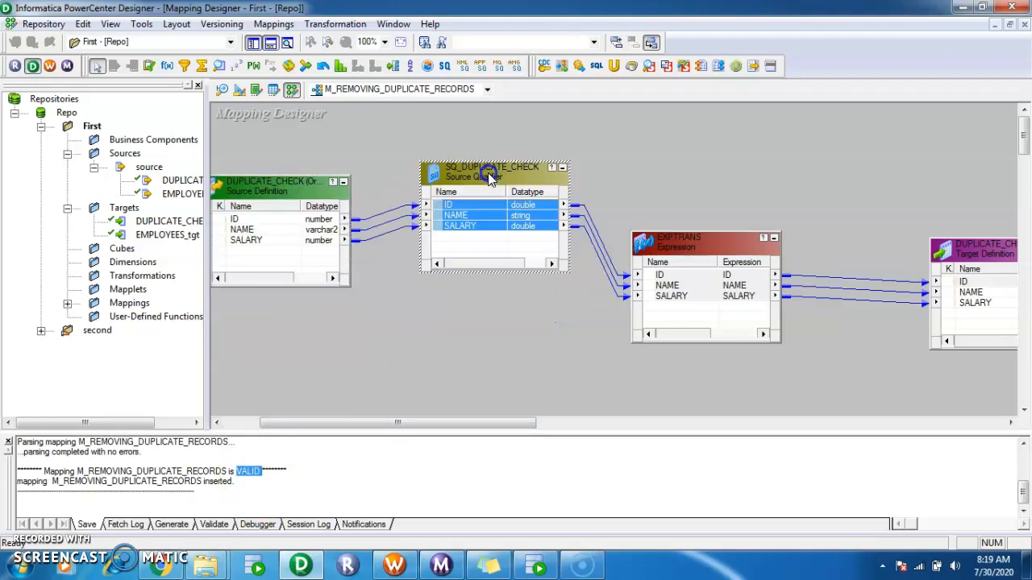
- Enable Select Distinct in the properties of the SQ_DUPLICATE_CHECK Source Qualifier
{"action": "double_click", "coordinate": [488, 173]}
{"action": "left_click", "coordinate": [431, 153]}
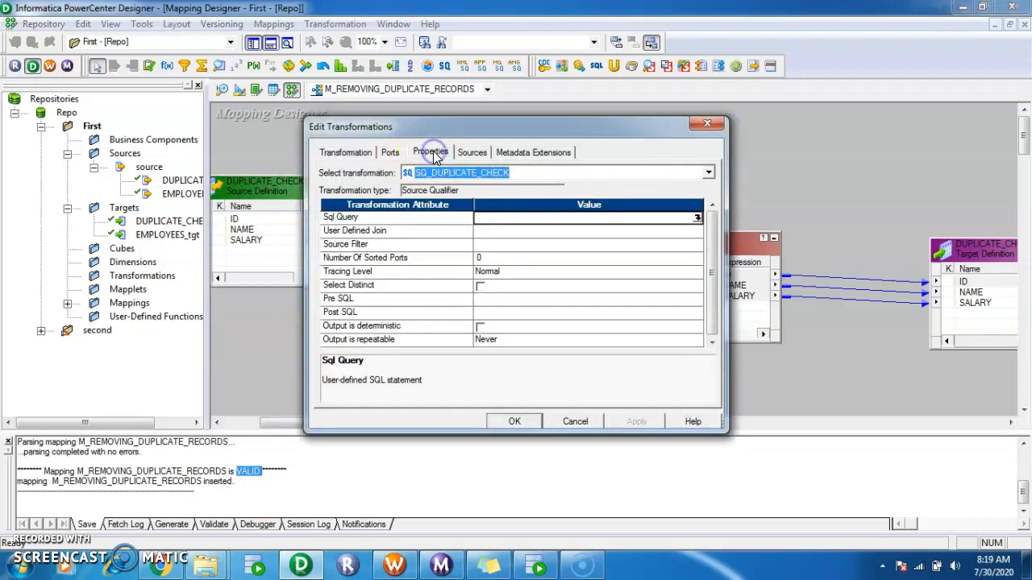
{"action": "left_click", "coordinate": [481, 289]}
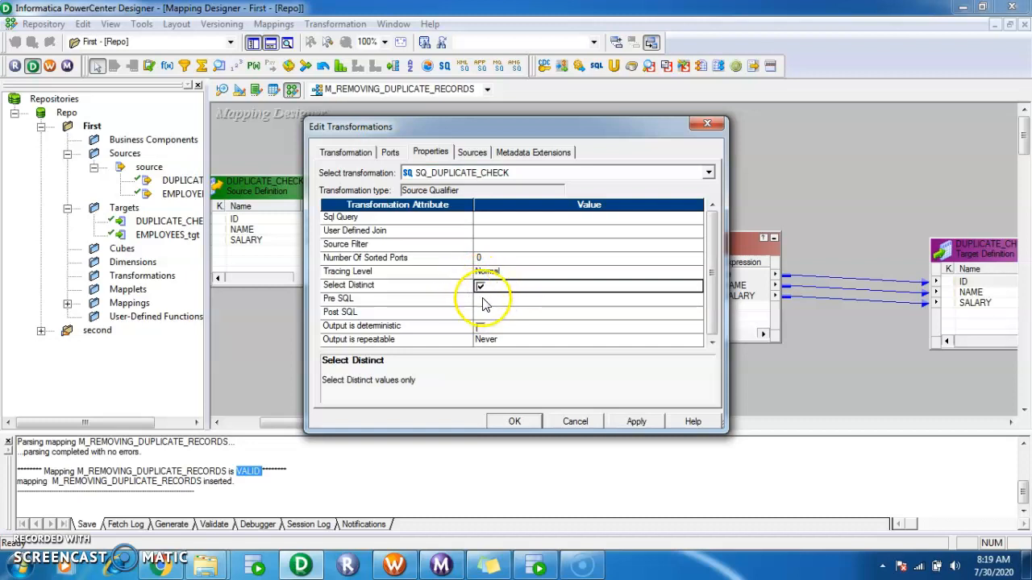
- Open a blank Notepad document and write the line "in the relational database"
{"action": "key", "text": "super"}
{"action": "type", "text": "note"}
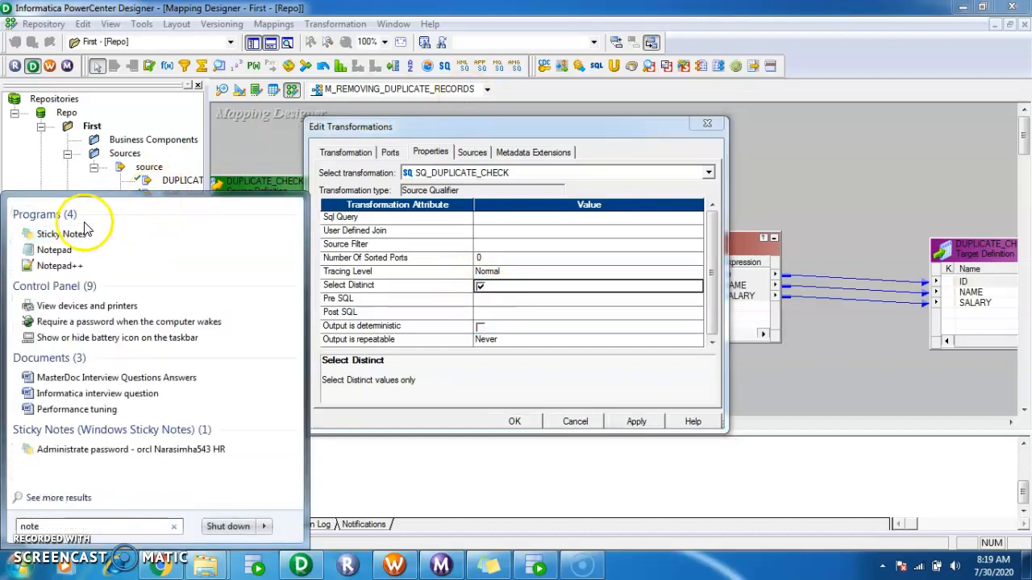
{"action": "left_click", "coordinate": [65, 250]}
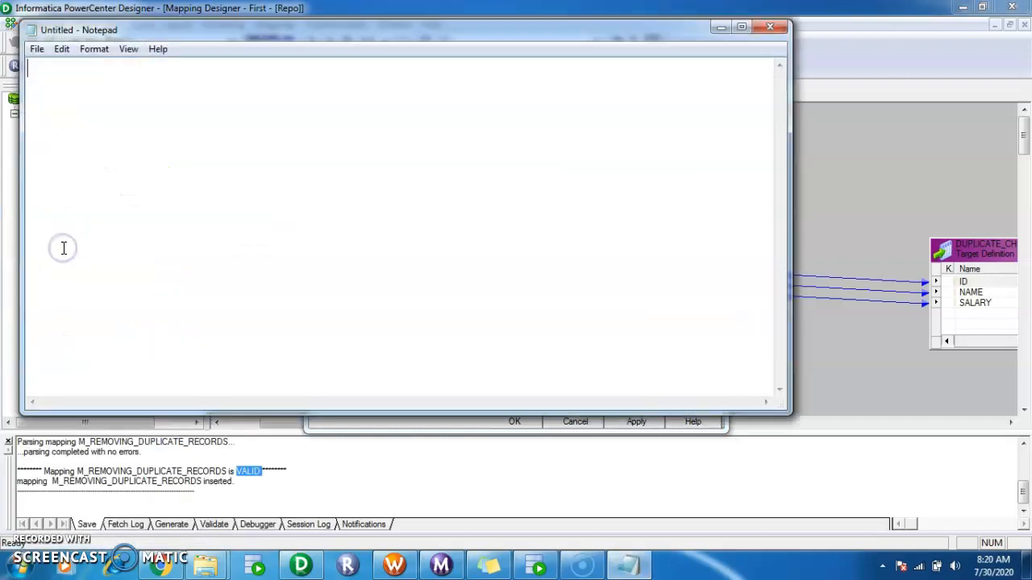
{"action": "left_click", "coordinate": [284, 156]}
{"action": "type", "text": "in the re"}
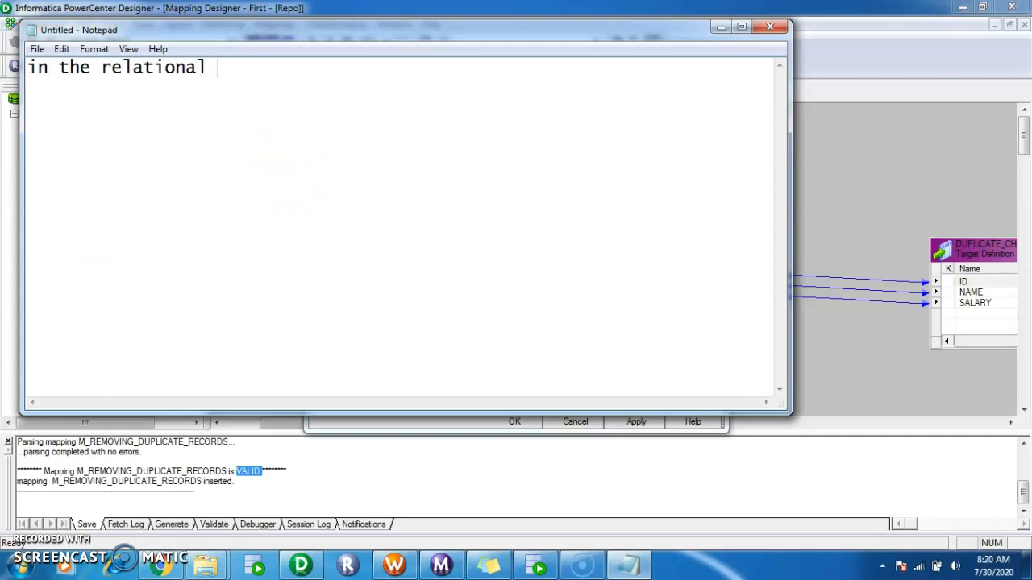
{"action": "type", "text": "lational database"}
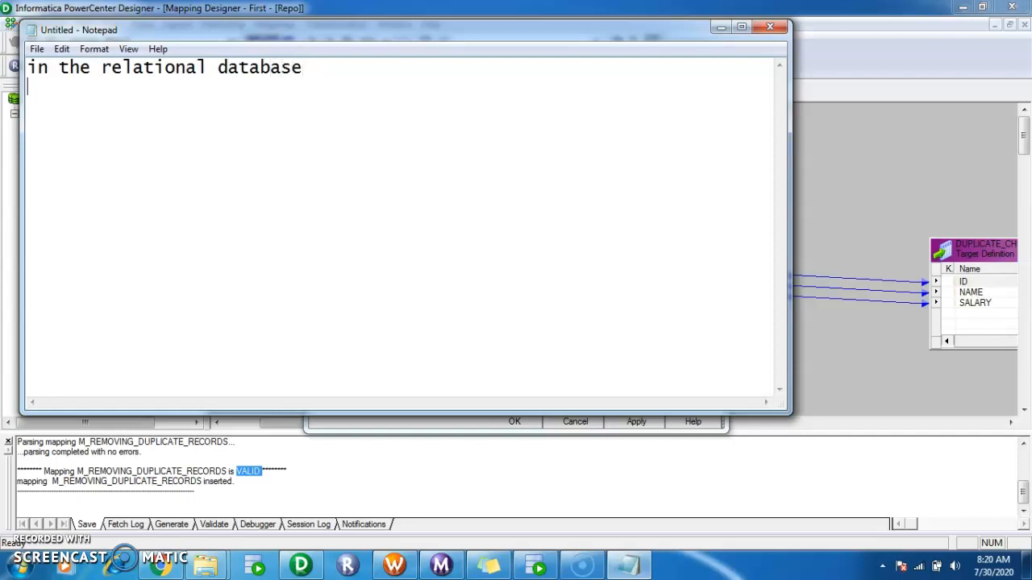
- Add "we have to remove duplicate records from source side by selecting distinct option in the source qualifier transformation it eliminates dulplicate records" and minimize Notepad
{"action": "type", "text": " we have to remove du"}
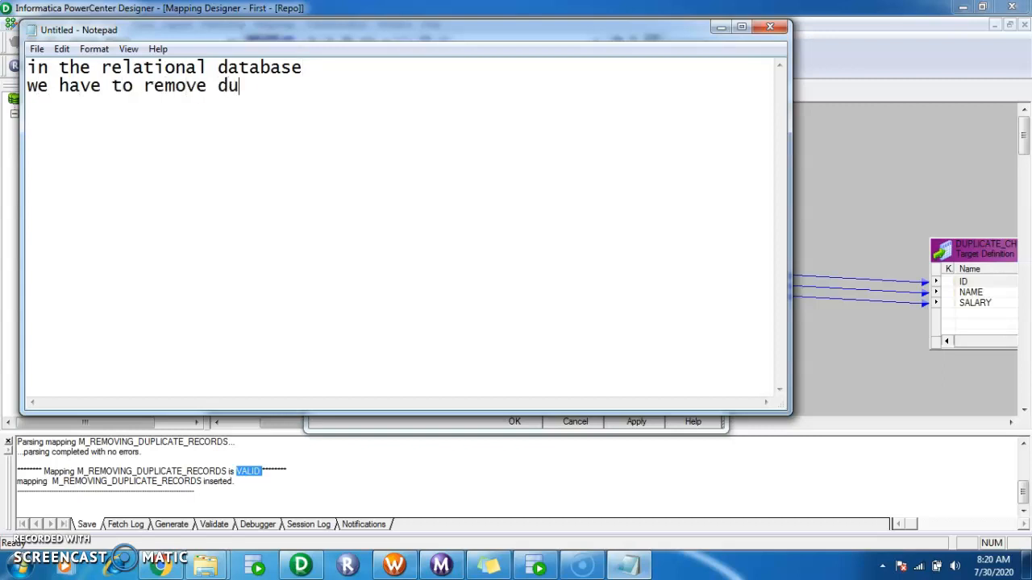
{"action": "type", "text": "te records from source side"}
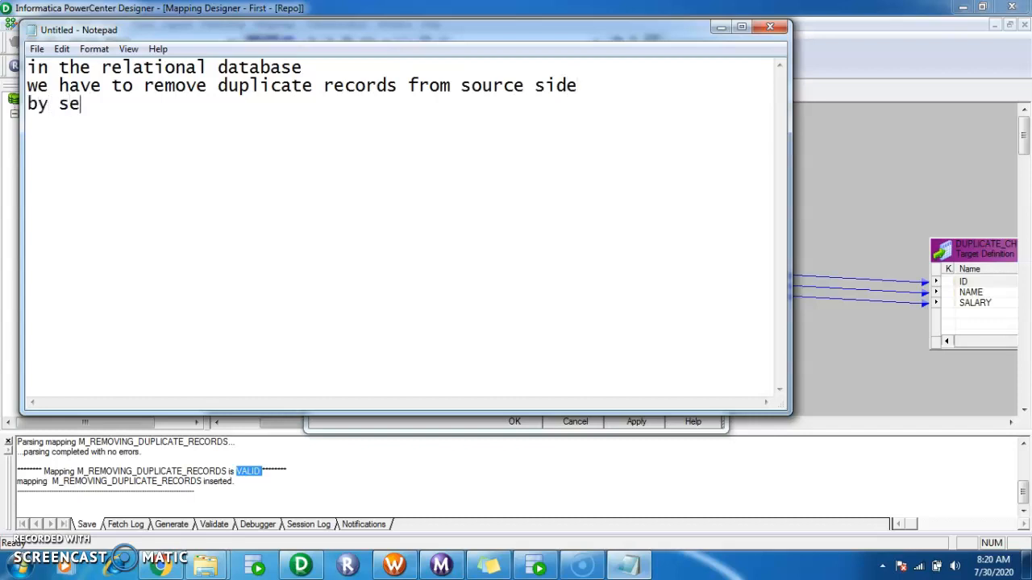
{"action": "type", "text": "ing"}
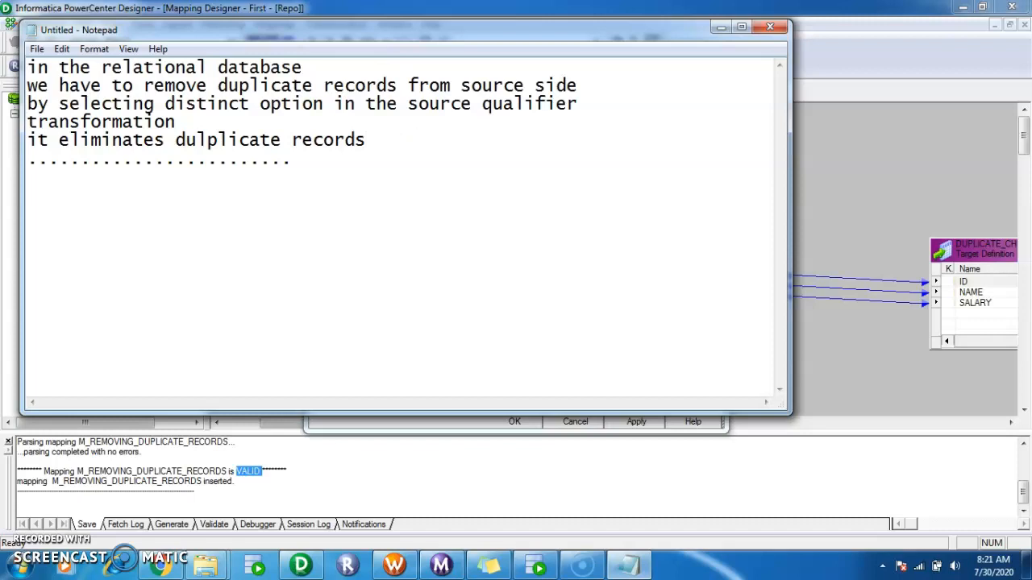
{"action": "left_click", "coordinate": [720, 28]}
- Apply the Source Qualifier property changes, close its editor, and save the mapping
{"action": "left_click", "coordinate": [589, 232]}
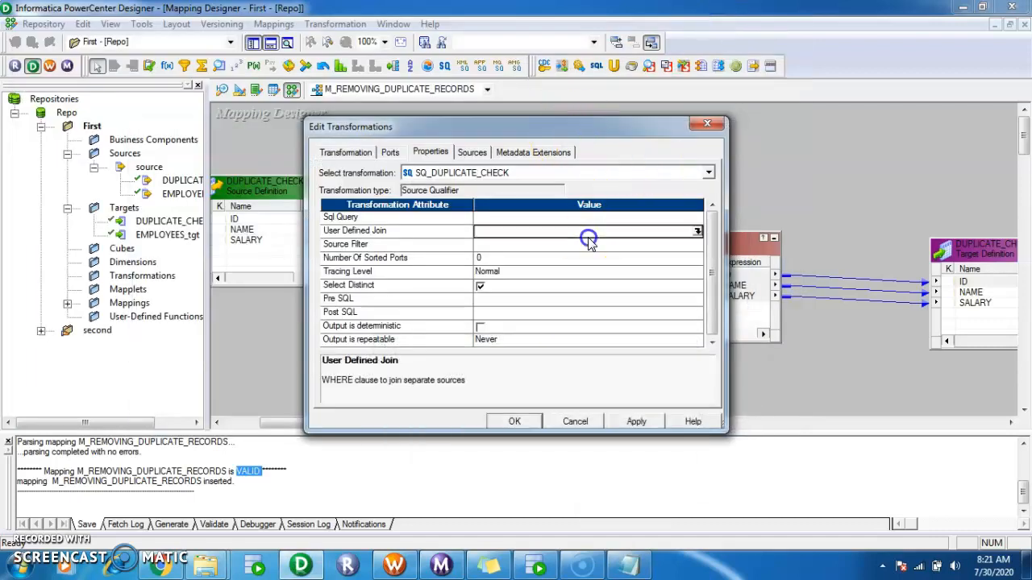
{"action": "left_click", "coordinate": [516, 421]}
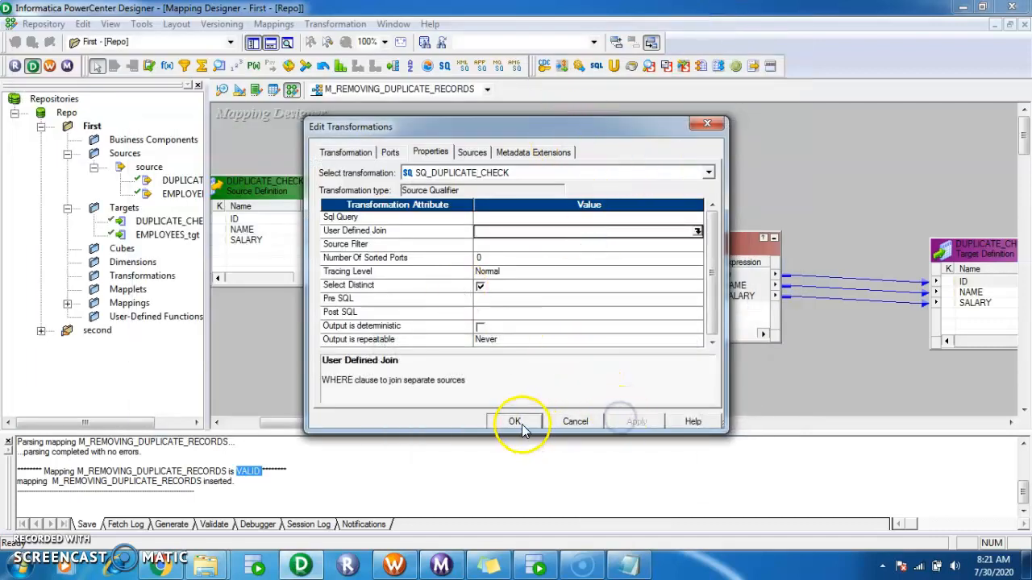
{"action": "key", "text": "ctrl+s"}
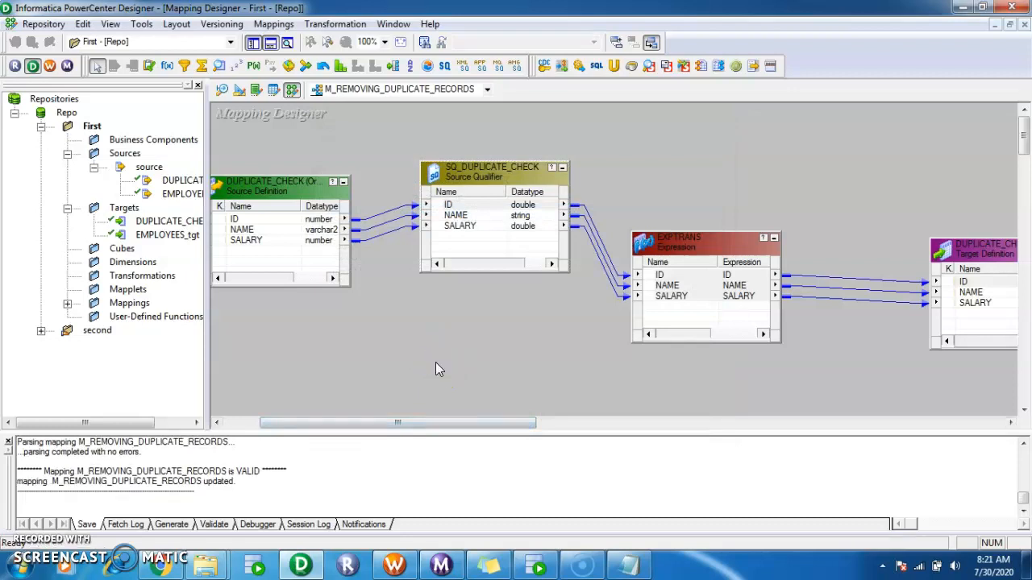
{"action": "left_click", "coordinate": [435, 345]}
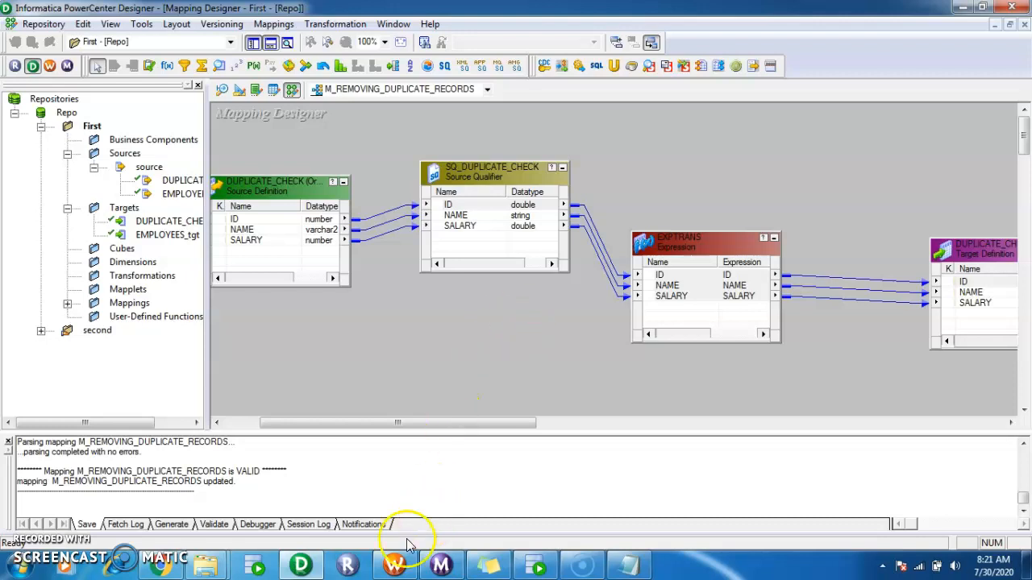
- Start generating a workflow with a non-reusable session for the mapping, assigning the Oracle connection target to DUPLICATE_CHECK_TARGET
{"action": "right_click", "coordinate": [431, 370]}
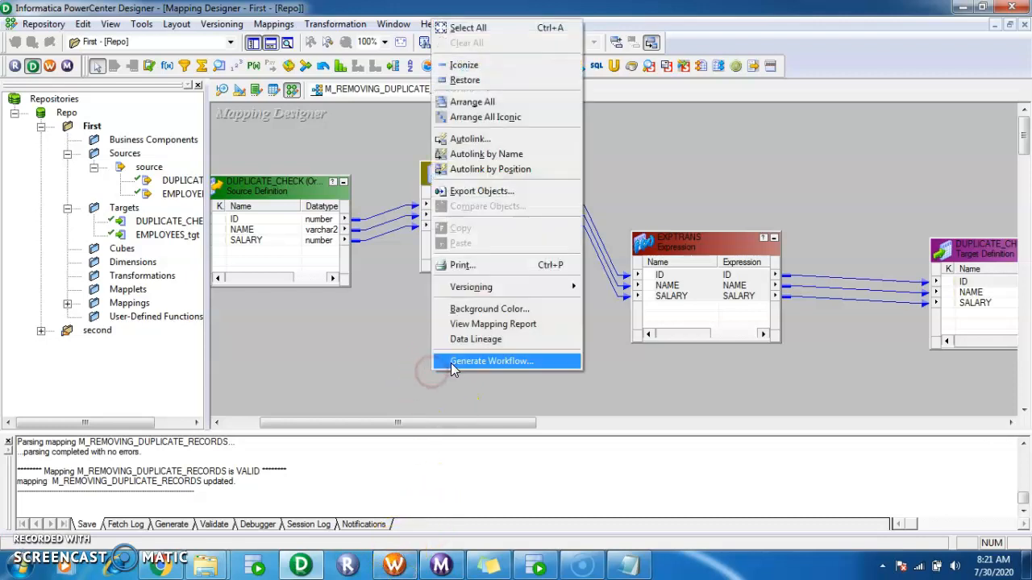
{"action": "left_click", "coordinate": [451, 363]}
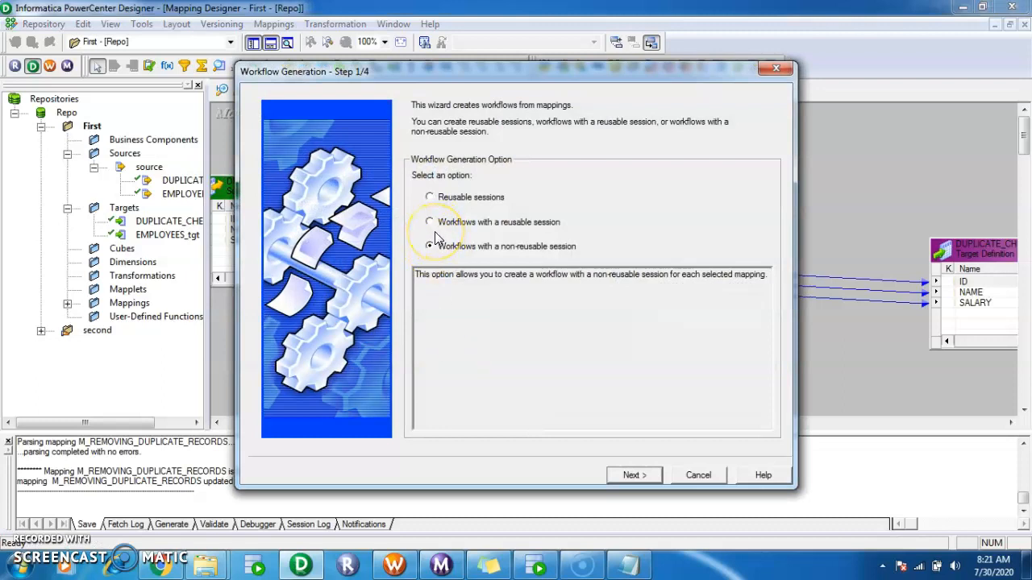
{"action": "left_click", "coordinate": [637, 475]}
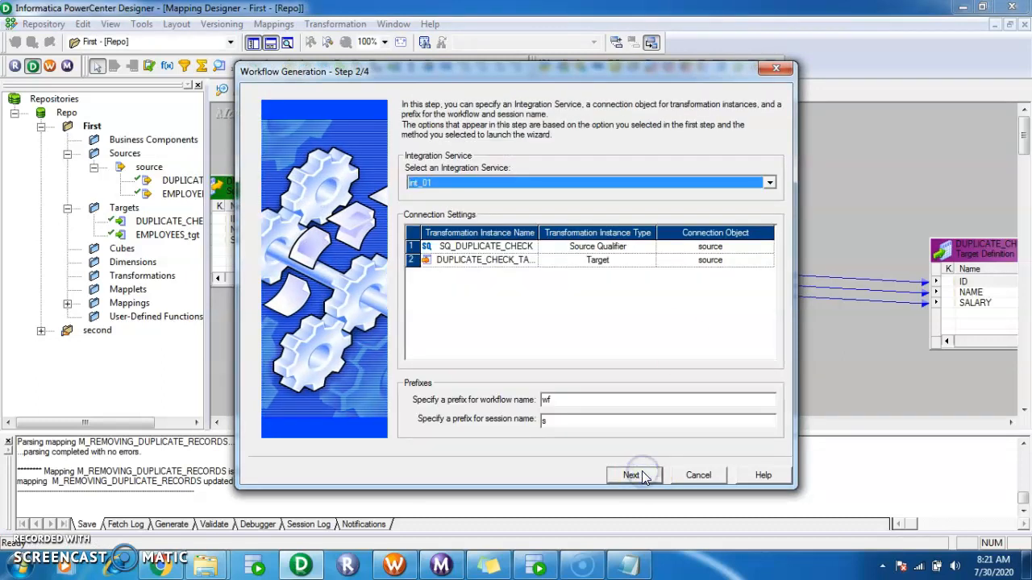
{"action": "left_click", "coordinate": [767, 260]}
{"action": "left_click", "coordinate": [432, 239]}
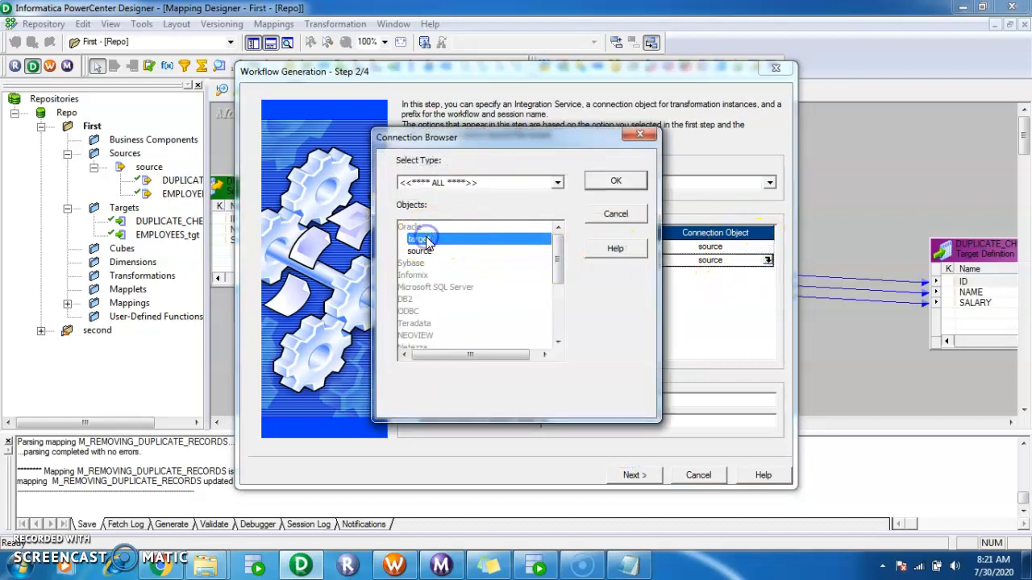
{"action": "left_click", "coordinate": [616, 180]}
{"action": "left_click", "coordinate": [635, 475]}
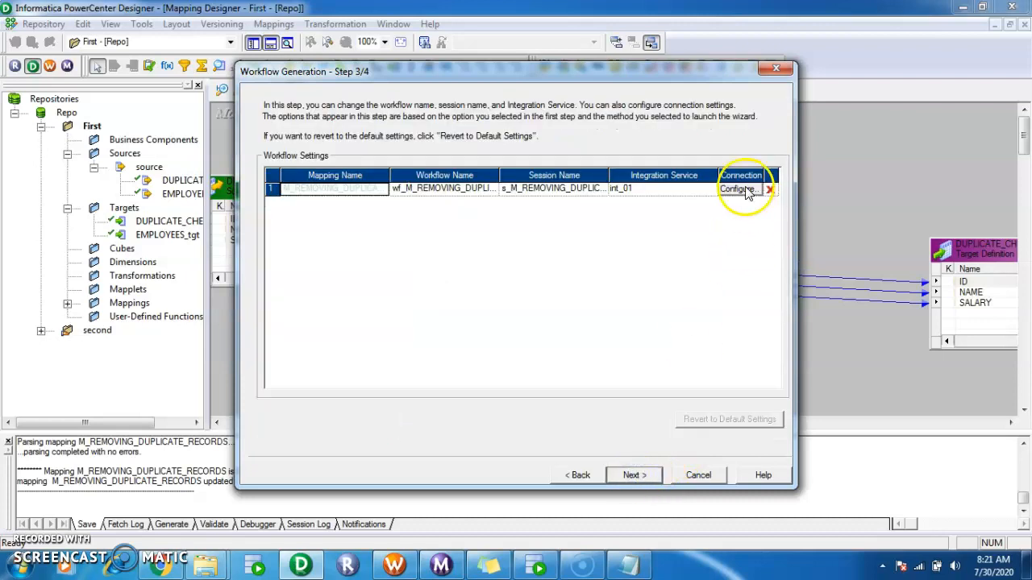
- Open the workflow's connection configuration and choose the target load type in the properties of DUPLICATE_CHECK_TARGET
{"action": "left_click", "coordinate": [747, 192]}
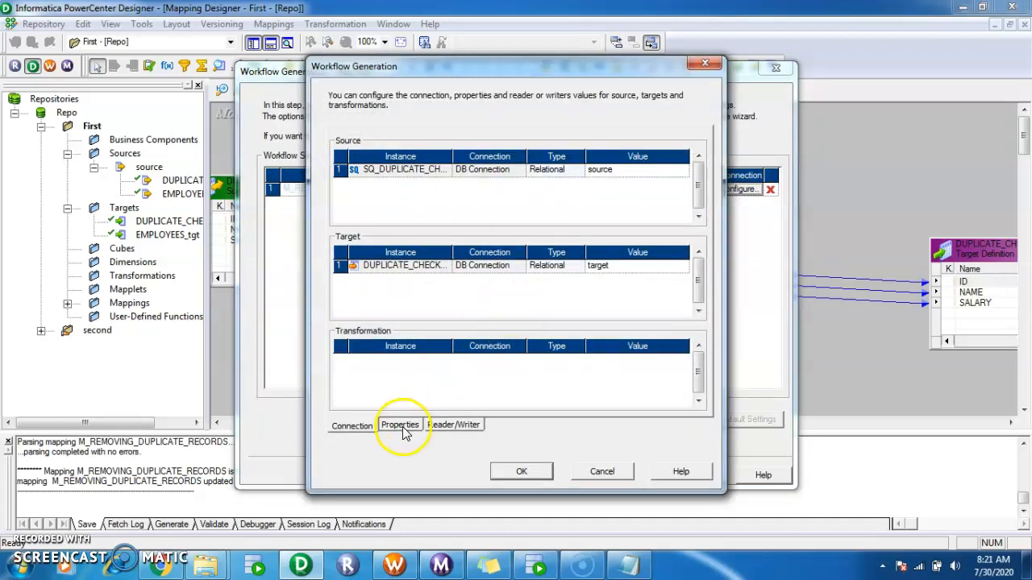
{"action": "left_click", "coordinate": [401, 427]}
{"action": "left_click", "coordinate": [637, 295]}
{"action": "left_click", "coordinate": [681, 296]}
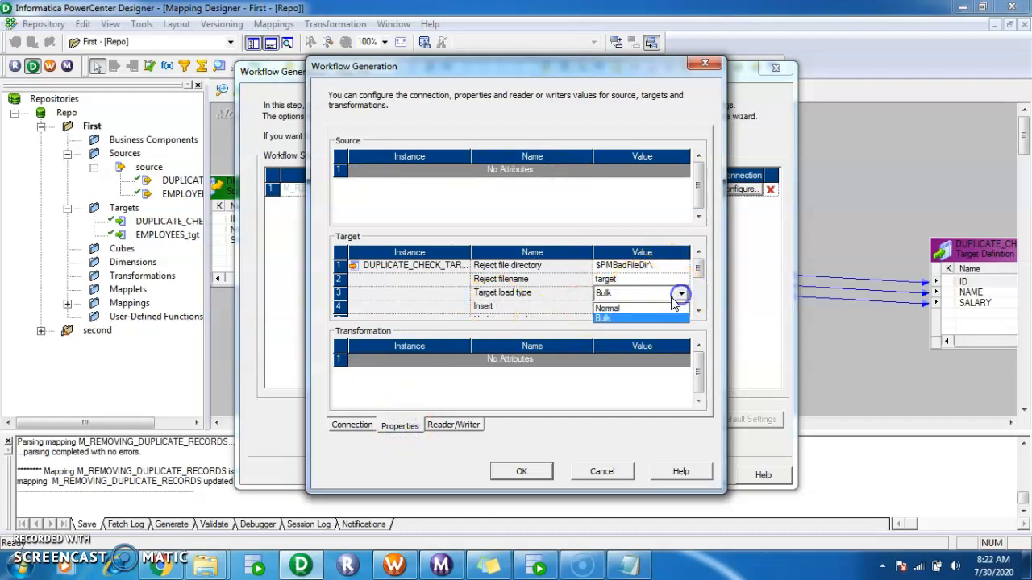
{"action": "left_click", "coordinate": [652, 313]}
- For DUPLICATE_CHECK_TARGET, disable Update as Update and Delete, and enable the truncate target table option
{"action": "left_click", "coordinate": [699, 313]}
{"action": "left_click", "coordinate": [698, 312]}
{"action": "left_click", "coordinate": [699, 312]}
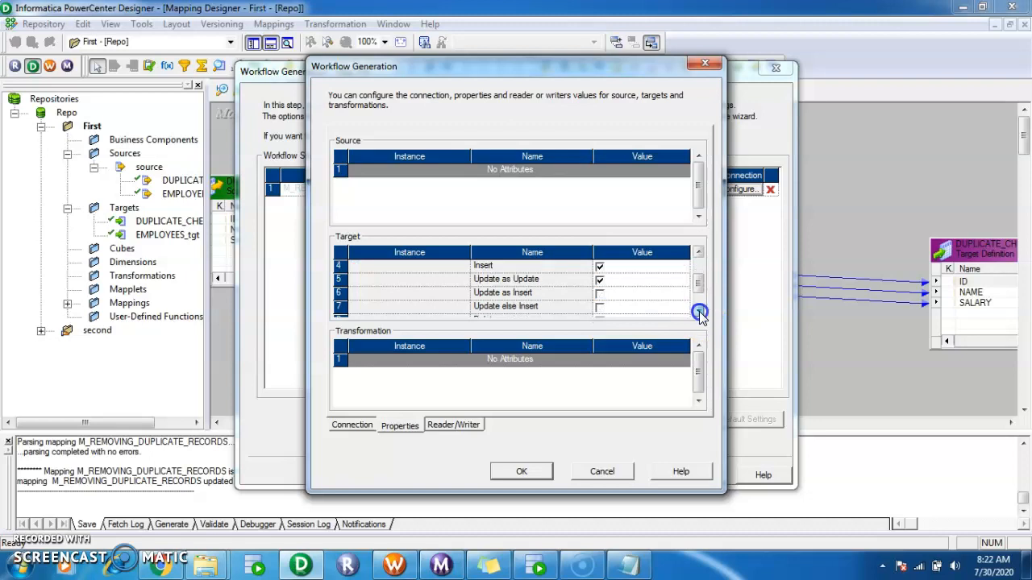
{"action": "left_click", "coordinate": [599, 279]}
{"action": "left_click", "coordinate": [698, 313]}
{"action": "left_click", "coordinate": [698, 313]}
{"action": "left_click", "coordinate": [599, 295]}
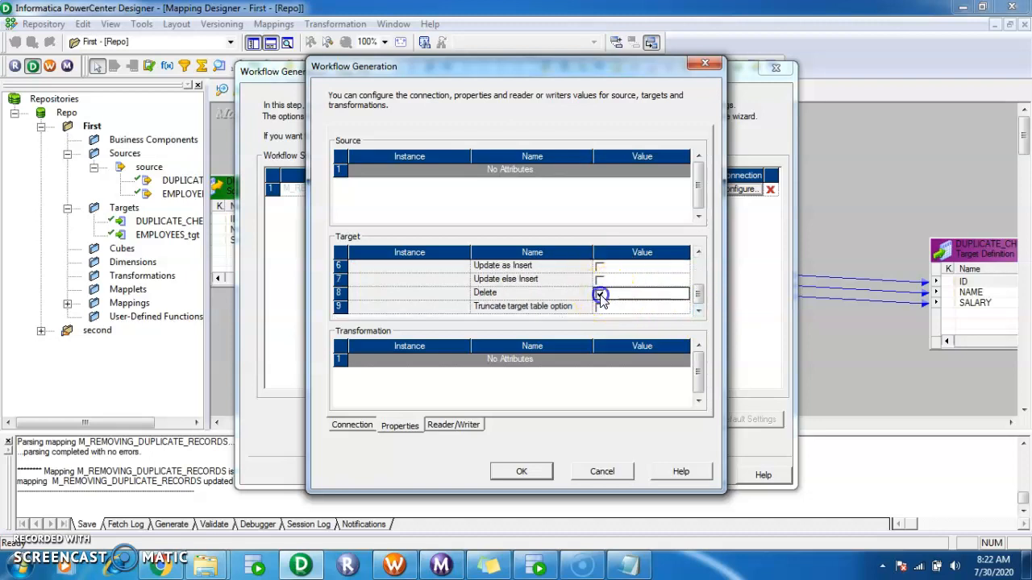
{"action": "left_click", "coordinate": [600, 308]}
{"action": "left_click", "coordinate": [696, 308]}
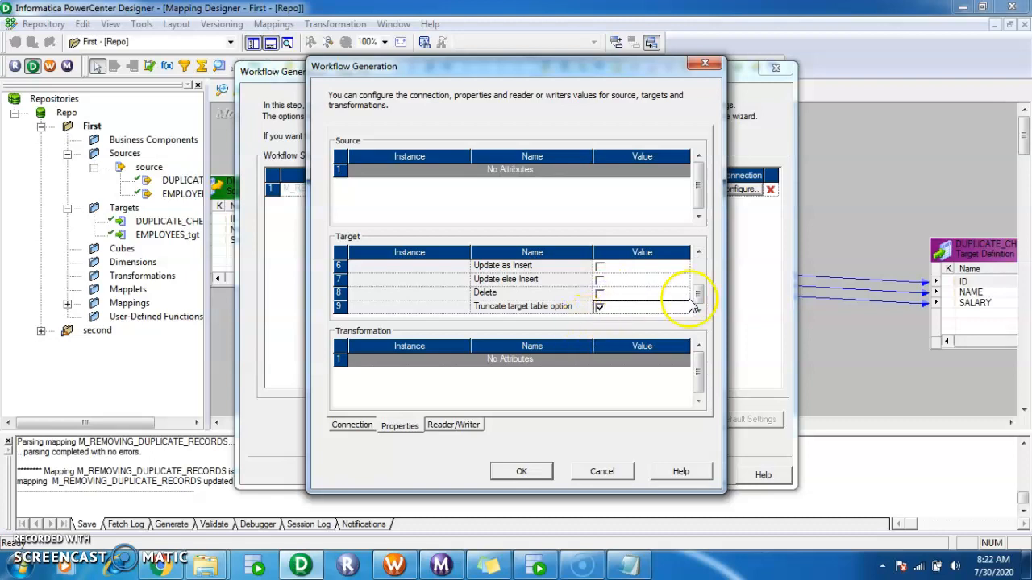
- Check the reader and writer settings, accept the connection configuration, and finish generating the workflow
{"action": "left_click", "coordinate": [472, 425]}
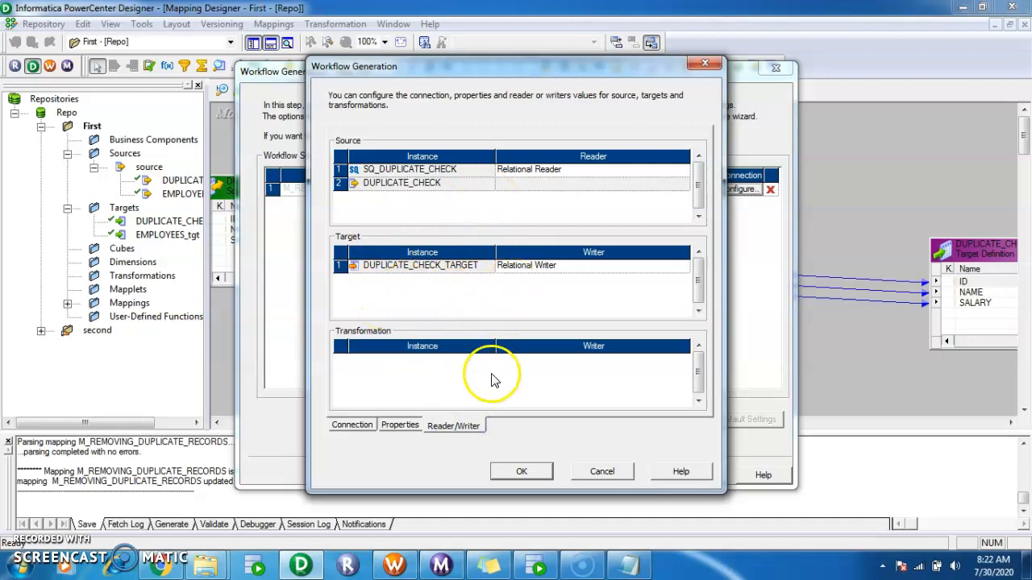
{"action": "left_click", "coordinate": [522, 472]}
{"action": "left_click", "coordinate": [633, 476]}
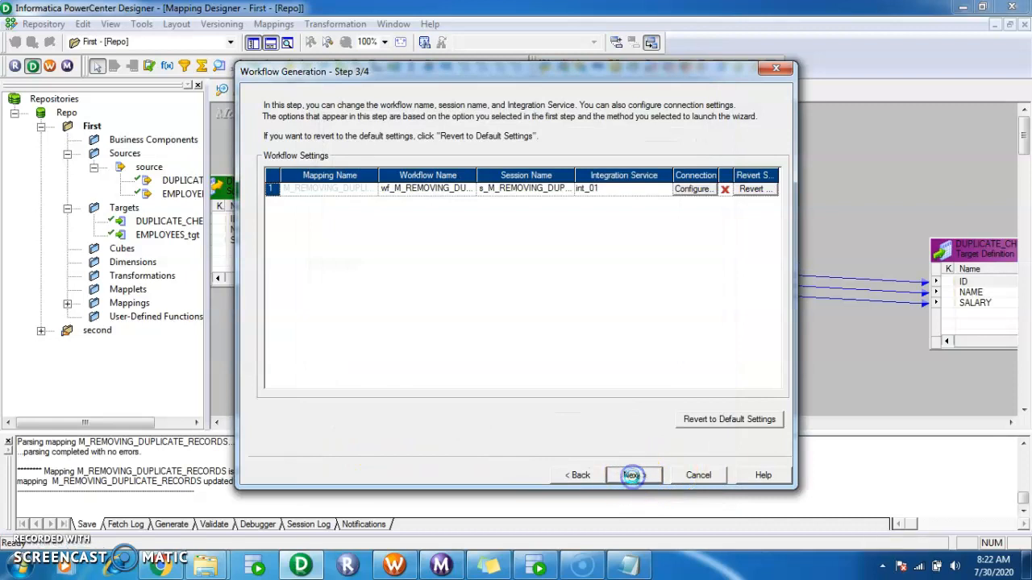
{"action": "left_click", "coordinate": [622, 475]}
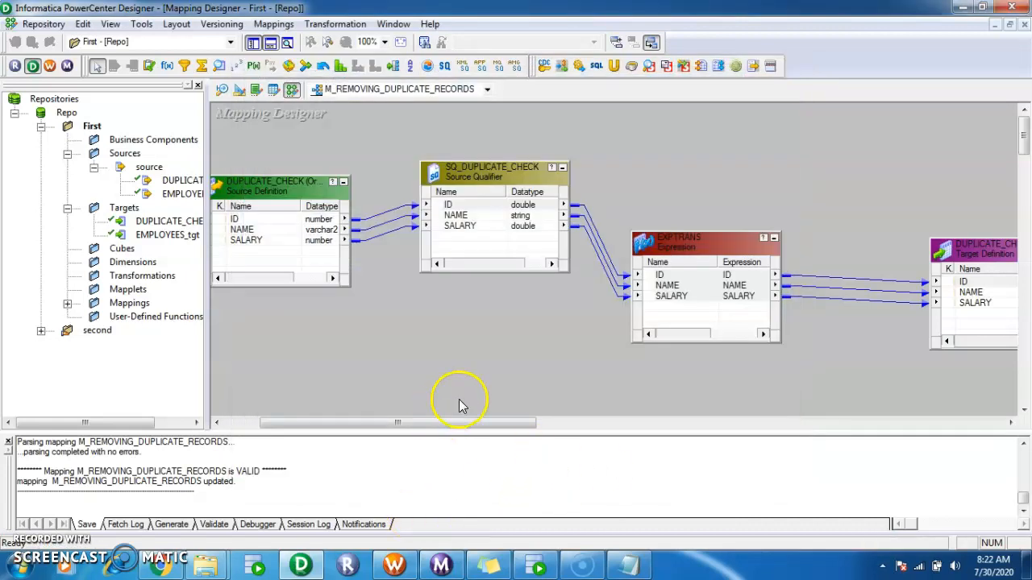
- Switch to Workflow Manager, open the First folder, and load the generated wf_M_REMOVING_DUPLICATE_RECORDS workflow into the Workflow Designer
{"action": "left_click", "coordinate": [394, 564]}
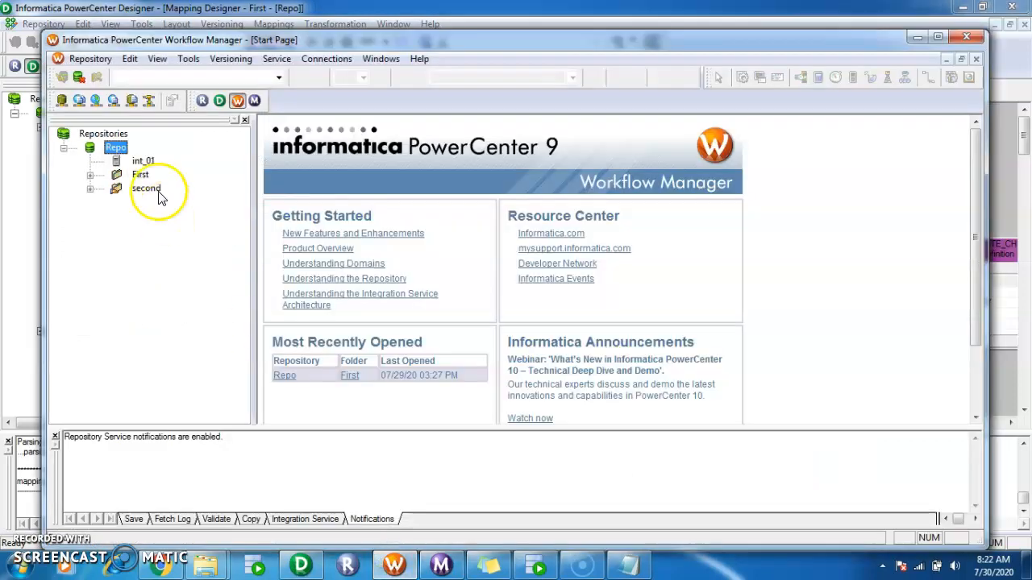
{"action": "double_click", "coordinate": [140, 176]}
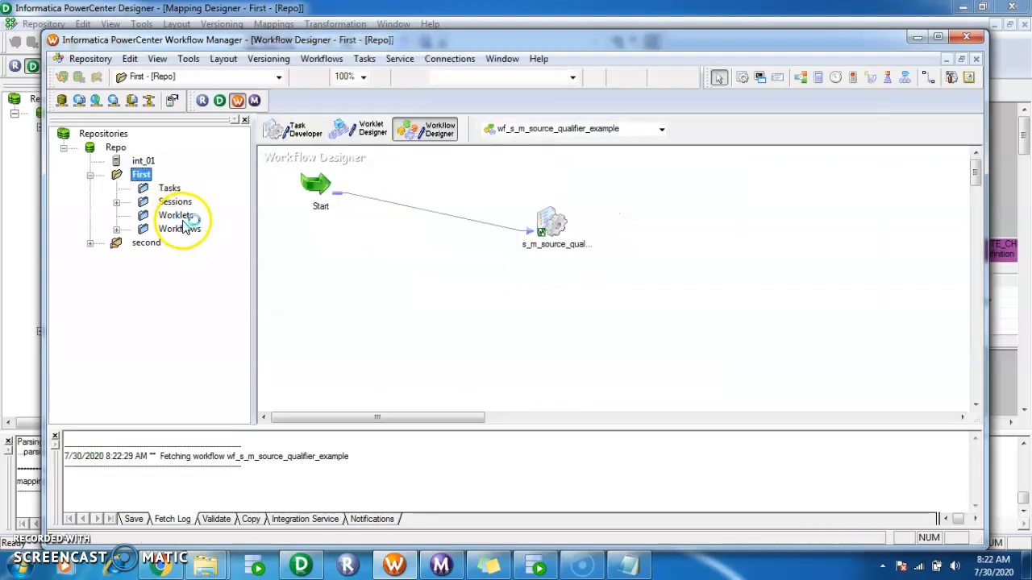
{"action": "left_click", "coordinate": [116, 229]}
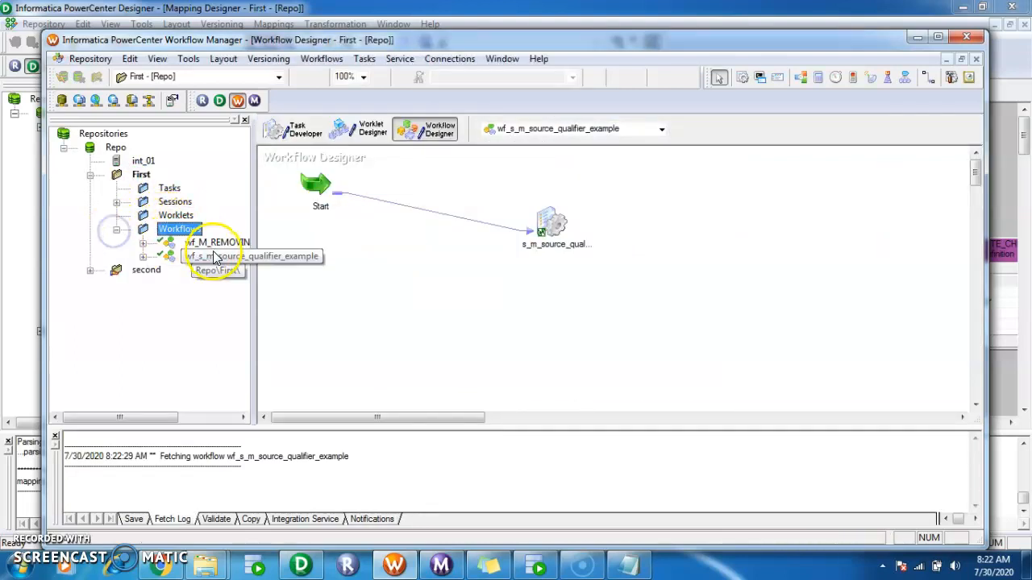
{"action": "left_click_drag", "start_coordinate": [222, 242], "coordinate": [391, 250]}
{"action": "left_click", "coordinate": [399, 293]}
- Open the session s_M_REMOVING_DUPLICATE_RECORDS and review the reader, connection and properties of its SQ_DUPLICATE_CHECK source
{"action": "double_click", "coordinate": [534, 212]}
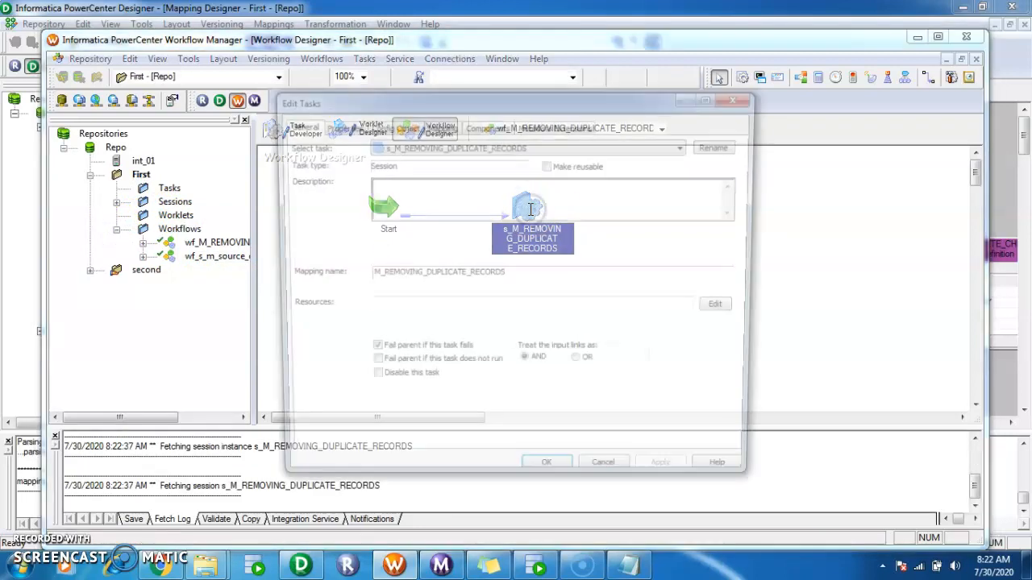
{"action": "left_click", "coordinate": [440, 127]}
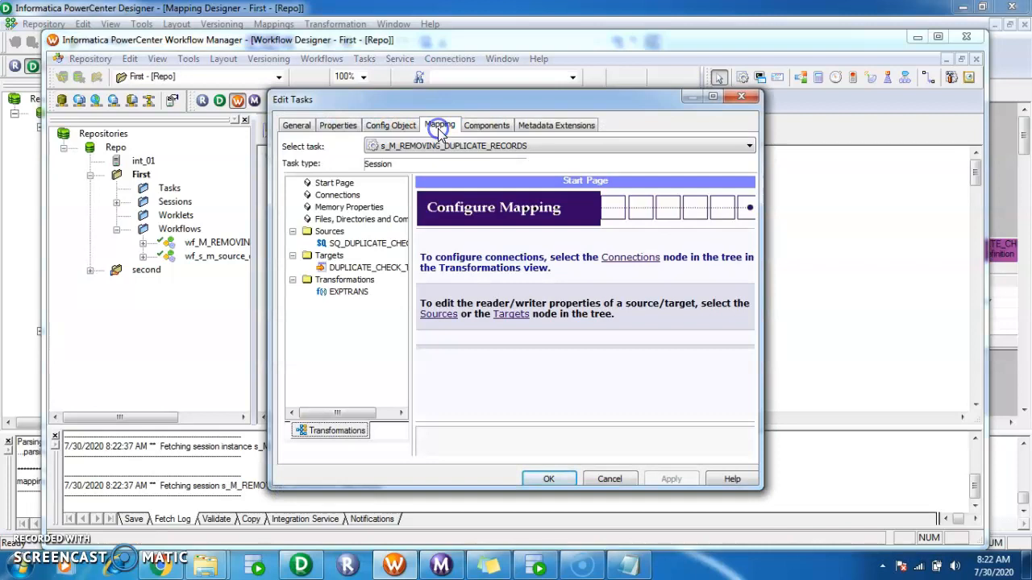
{"action": "left_click", "coordinate": [364, 243]}
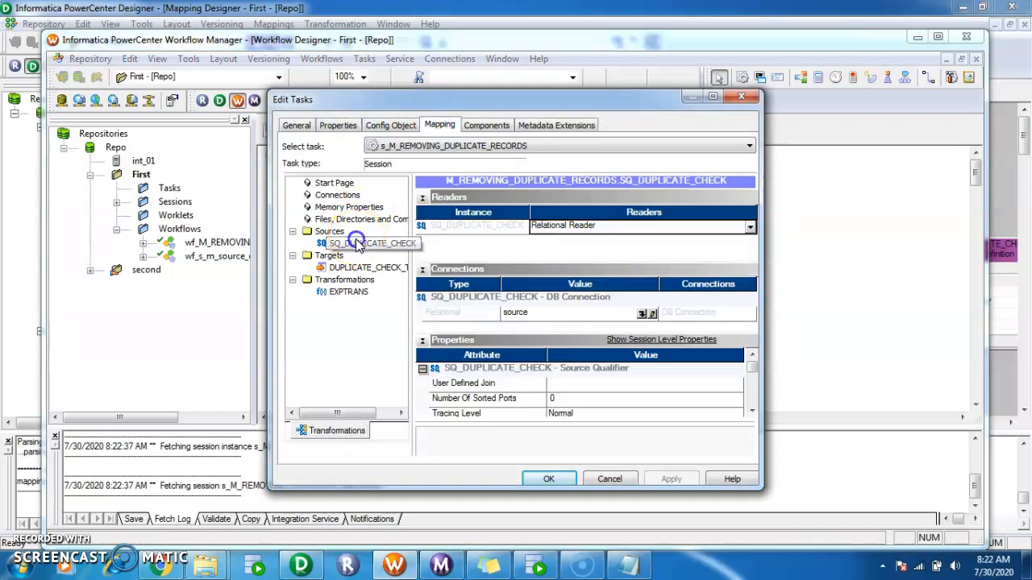
{"action": "left_click", "coordinate": [752, 410]}
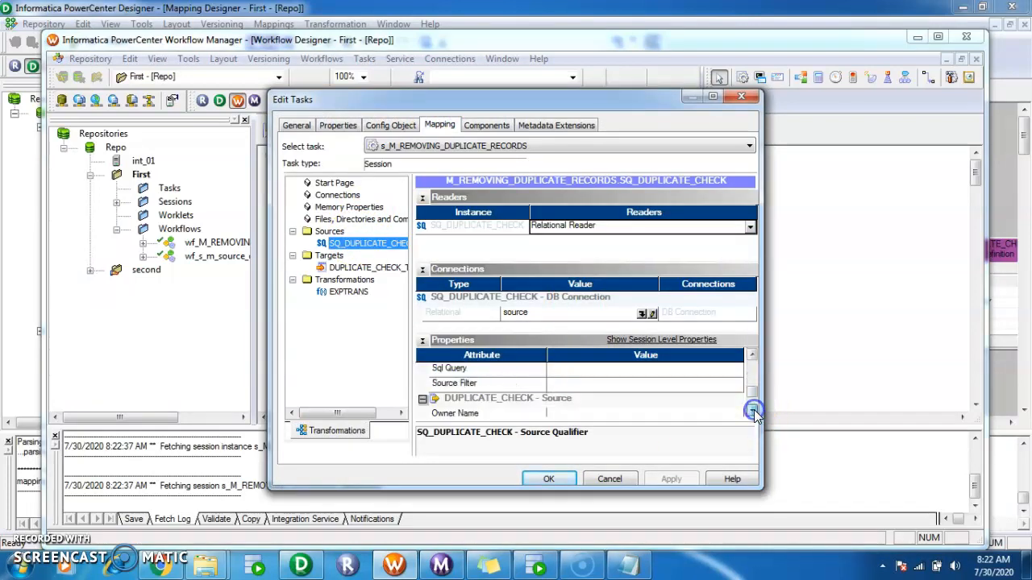
{"action": "left_click", "coordinate": [754, 410]}
- Review the writer, connection and properties of the session's DUPLICATE_CHECK_TARGET target, and close the session editor
{"action": "left_click", "coordinate": [367, 267]}
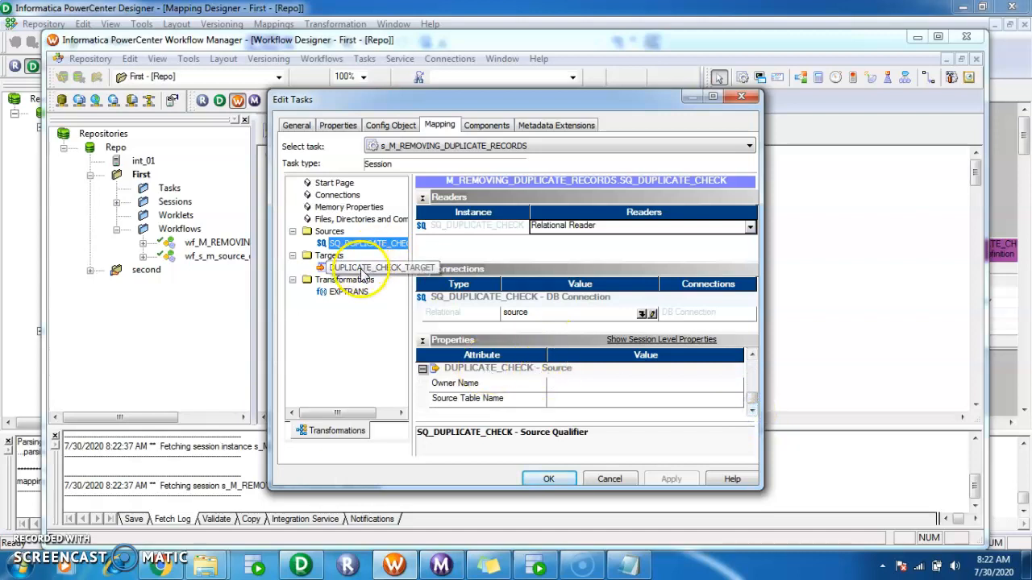
{"action": "left_click", "coordinate": [750, 410]}
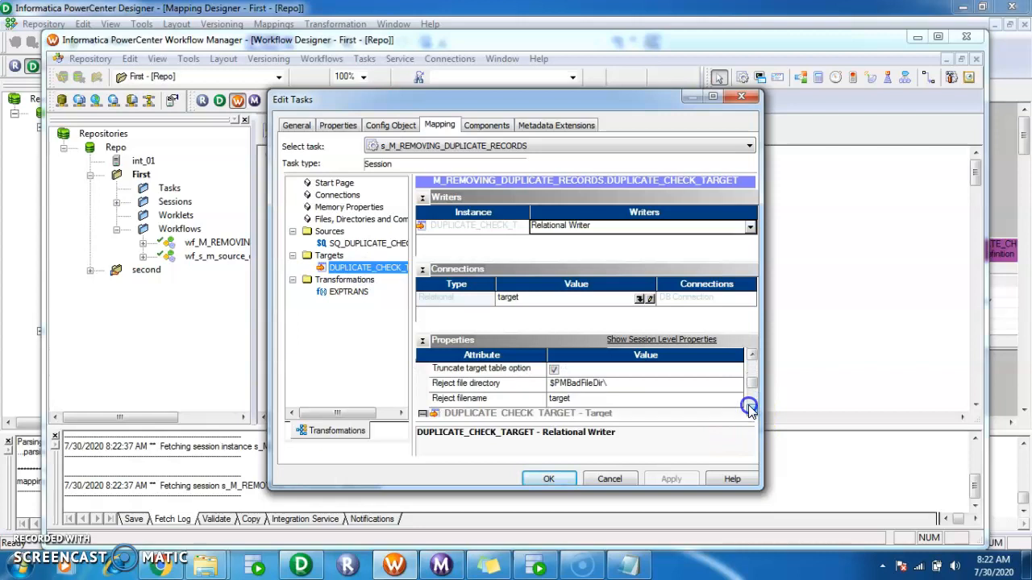
{"action": "left_click", "coordinate": [751, 411]}
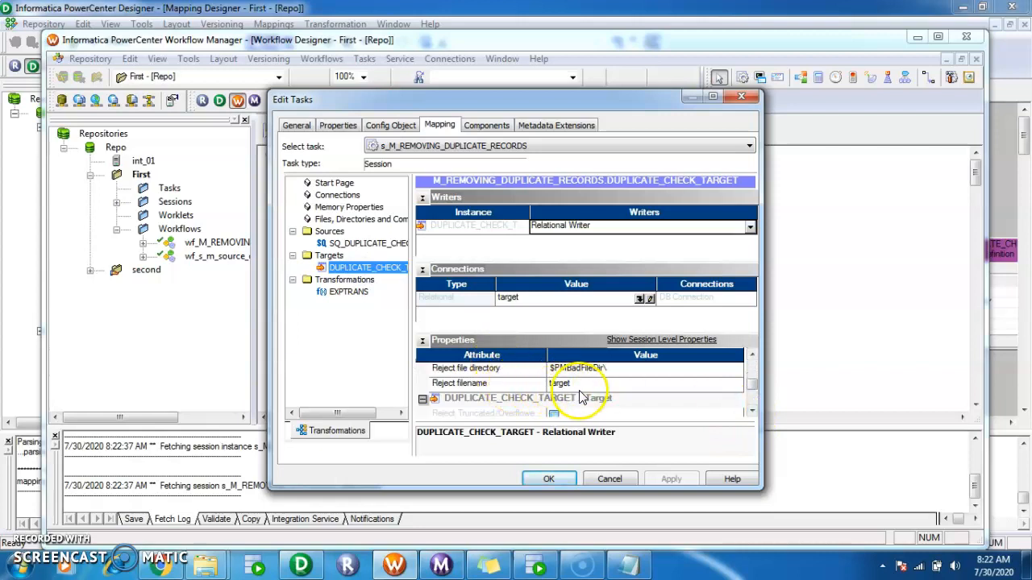
{"action": "left_click", "coordinate": [752, 410]}
{"action": "left_click", "coordinate": [751, 410]}
{"action": "left_click", "coordinate": [752, 410]}
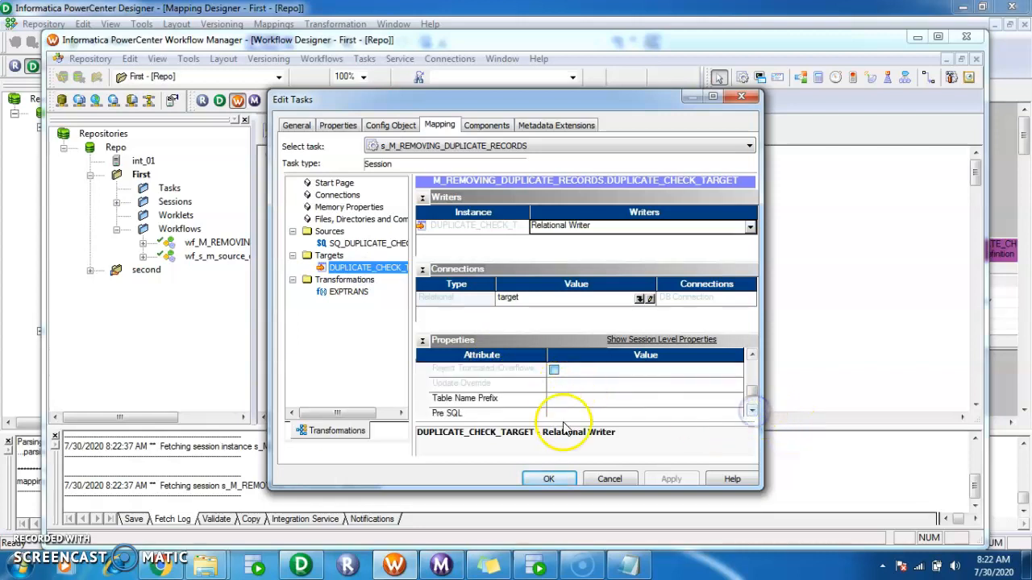
{"action": "left_click", "coordinate": [751, 410]}
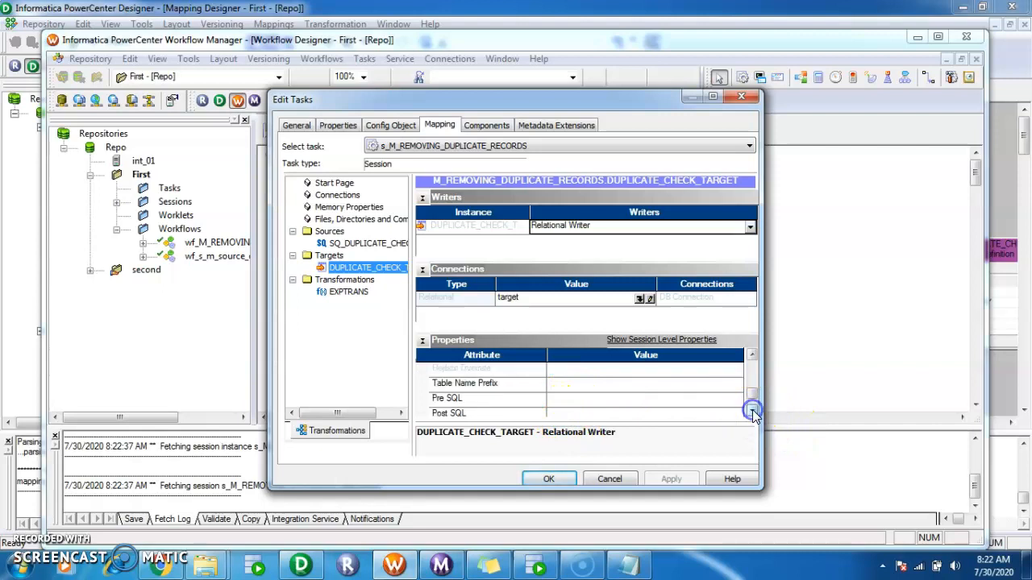
{"action": "left_click", "coordinate": [549, 479]}
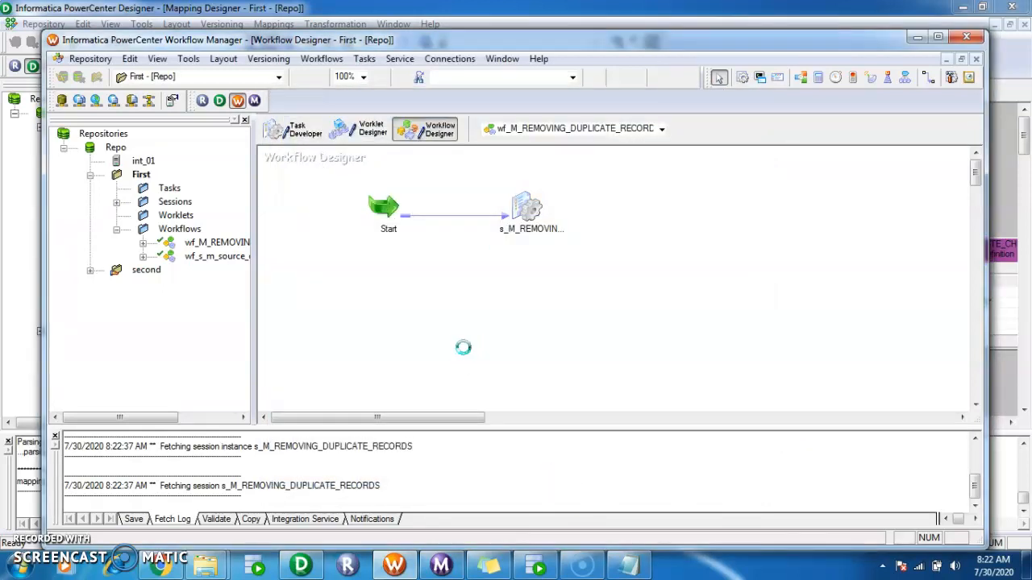
- Save and start the wf_M_REMOVING_DUPLICATE_RECORDS workflow
{"action": "key", "text": "ctrl+s"}
{"action": "left_click", "coordinate": [652, 346]}
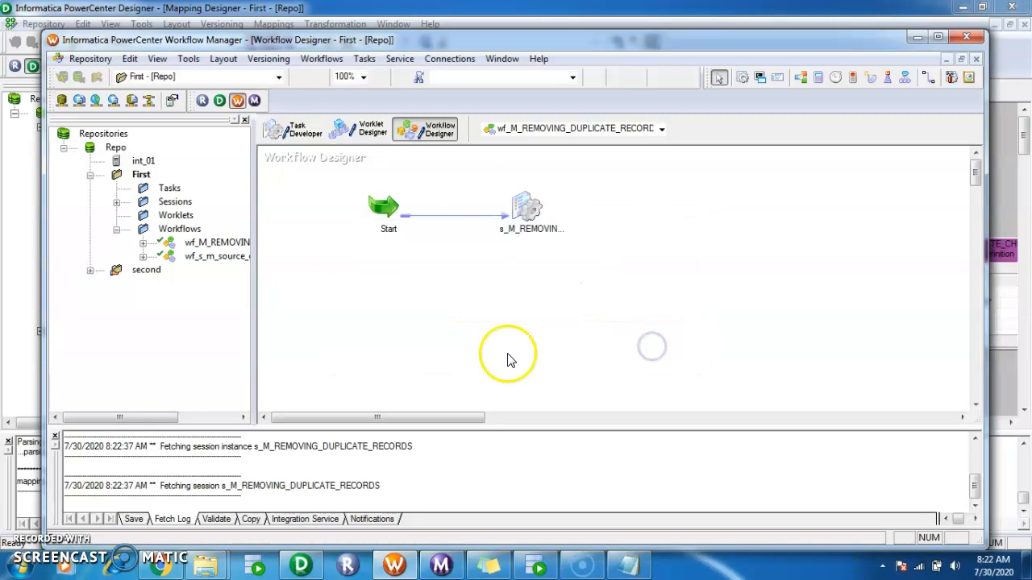
{"action": "right_click", "coordinate": [414, 295]}
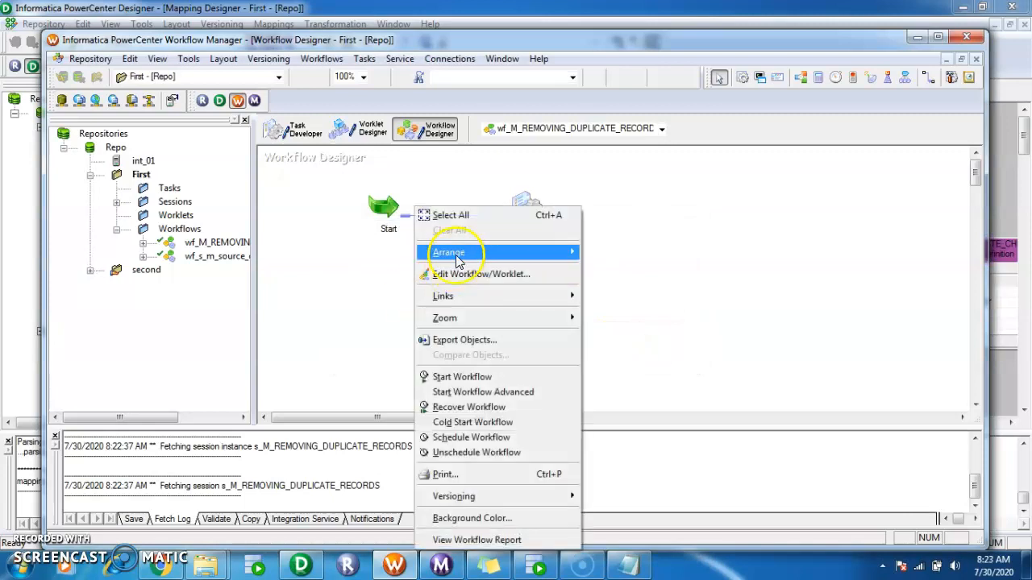
{"action": "left_click", "coordinate": [463, 377]}
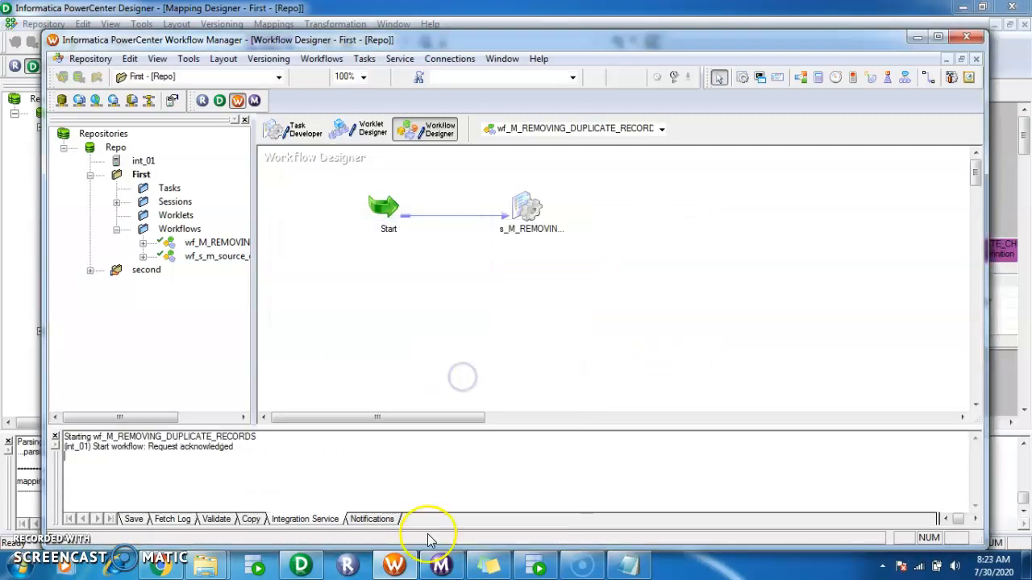
- Switch to Workflow Monitor and inspect the source/target statistics of the s_M_REMOVING_DUPLICATE_RECORDS session run in the task view
{"action": "left_click", "coordinate": [441, 564]}
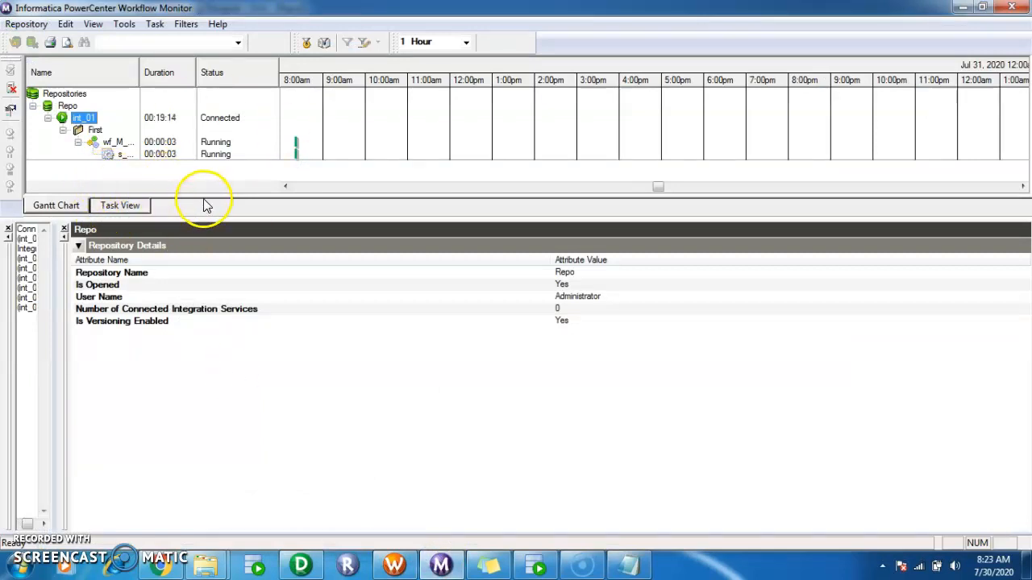
{"action": "left_click_drag", "start_coordinate": [201, 216], "coordinate": [194, 344]}
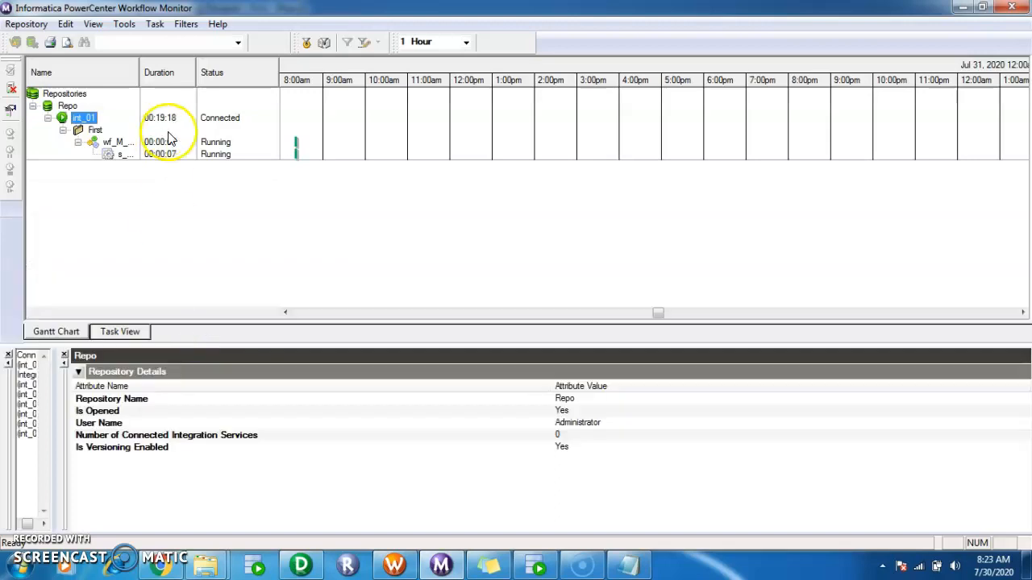
{"action": "left_click", "coordinate": [98, 331]}
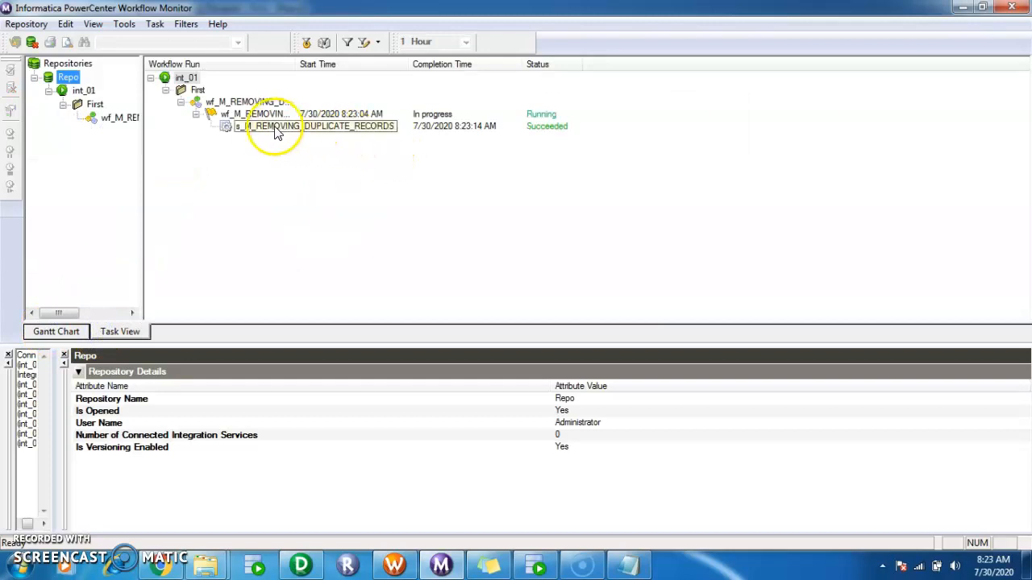
{"action": "left_click", "coordinate": [262, 127]}
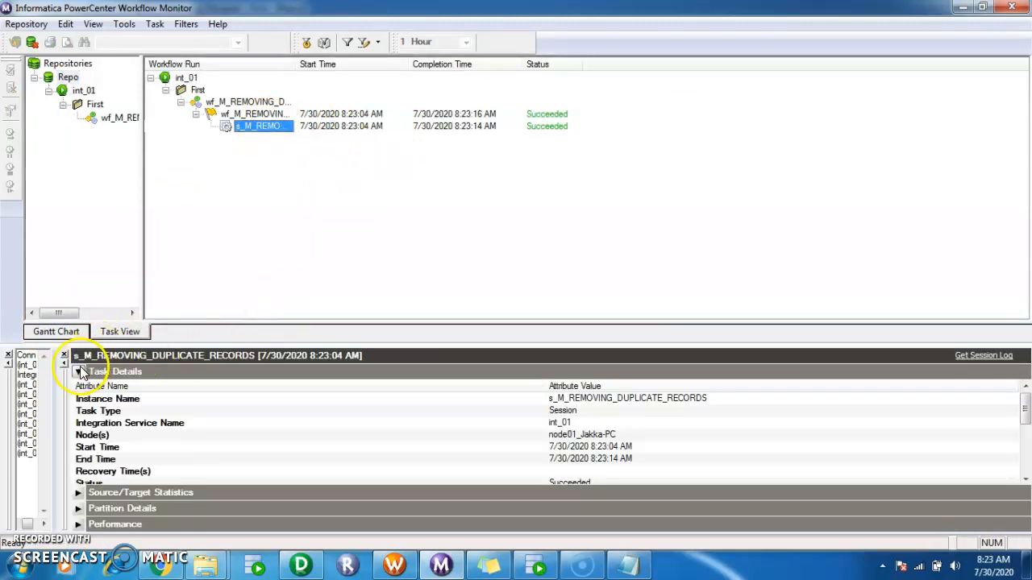
{"action": "left_click", "coordinate": [79, 372]}
{"action": "left_click", "coordinate": [79, 388]}
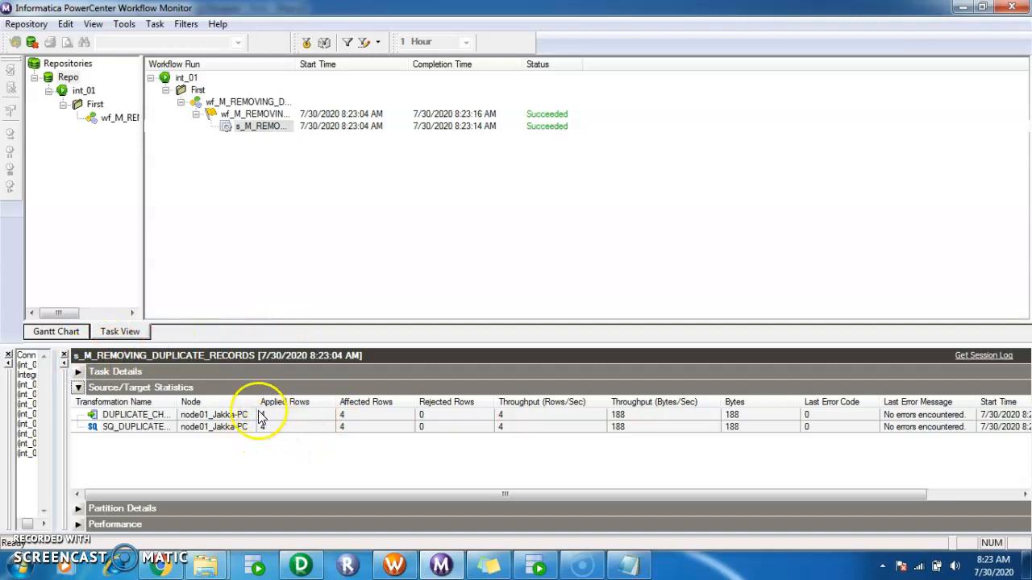
- Open the session log for s_M_REMOVING_DUPLICATE_RECORDS and copy the SELECT DISTINCT query issued by SQ_DUPLICATE_CHECK
{"action": "right_click", "coordinate": [255, 128]}
{"action": "left_click", "coordinate": [308, 294]}
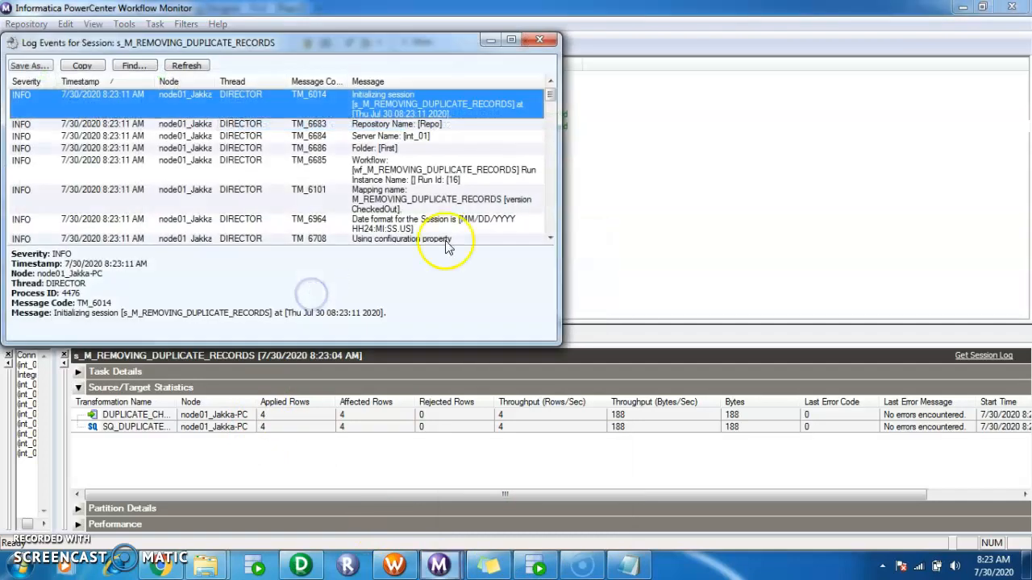
{"action": "left_click", "coordinate": [513, 40]}
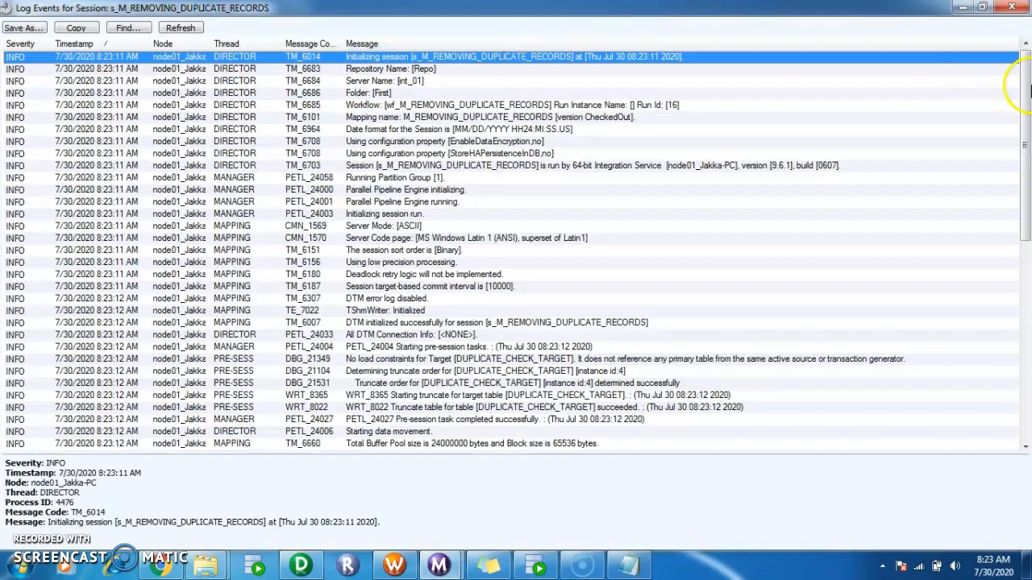
{"action": "left_click_drag", "start_coordinate": [1027, 82], "coordinate": [1027, 273]}
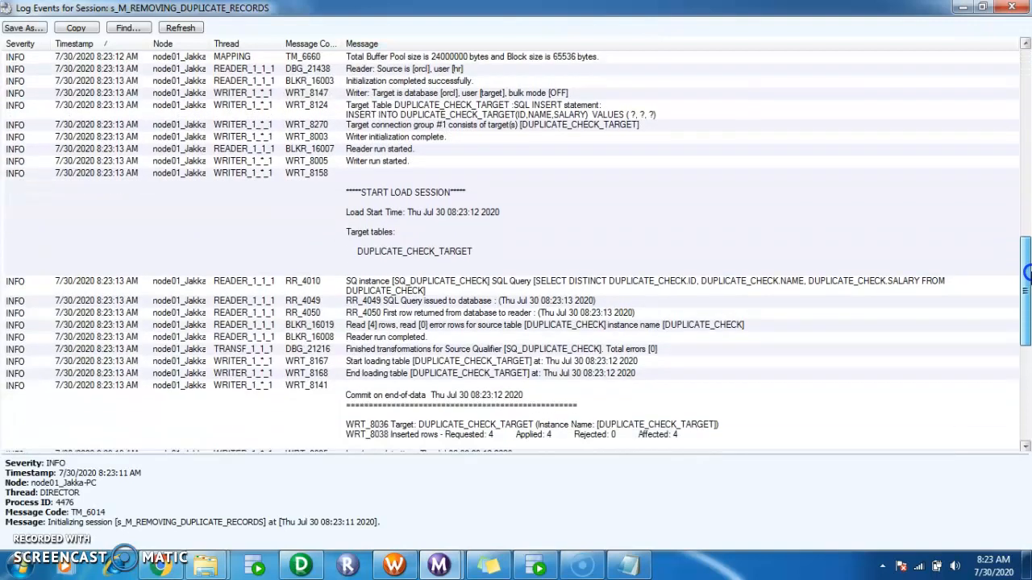
{"action": "left_click", "coordinate": [539, 280]}
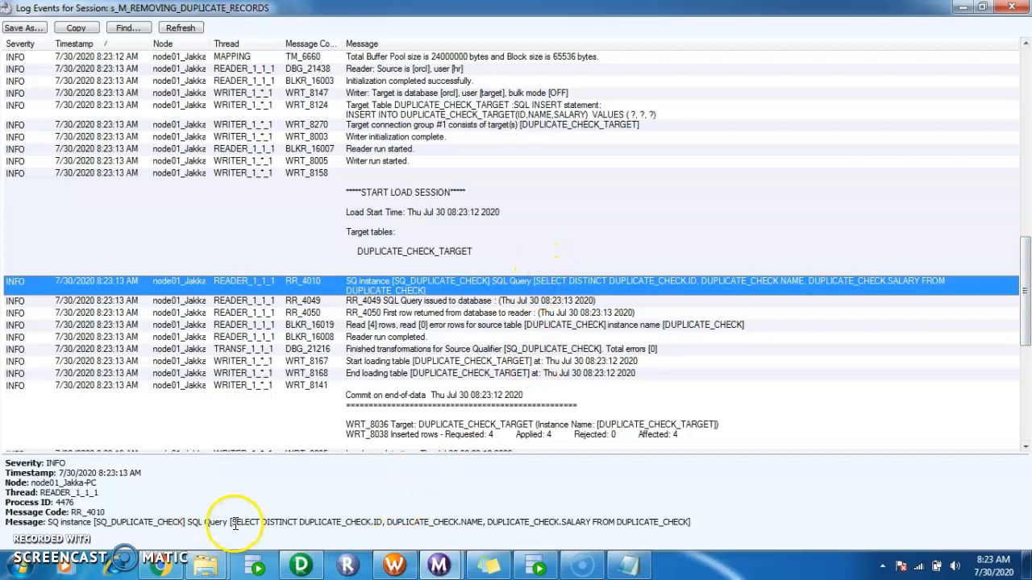
{"action": "left_click_drag", "start_coordinate": [233, 524], "coordinate": [337, 530]}
{"action": "key", "text": "ctrl+c"}
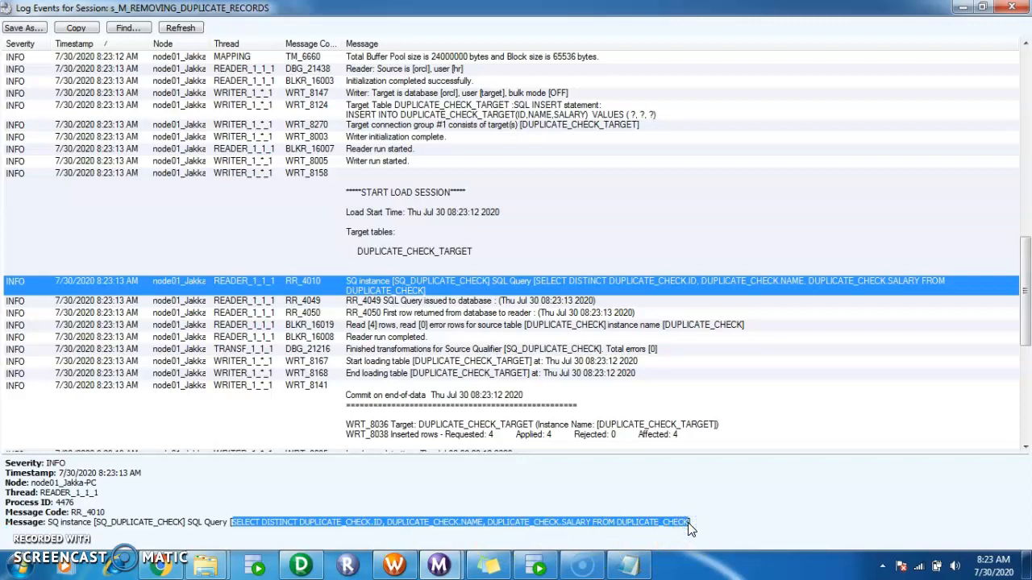
- Switch to SQL Developer and paste the copied SELECT DISTINCT query, ended with a semicolon, below "select * from duplicate_check;" in the source worksheet
{"action": "left_click", "coordinate": [578, 568]}
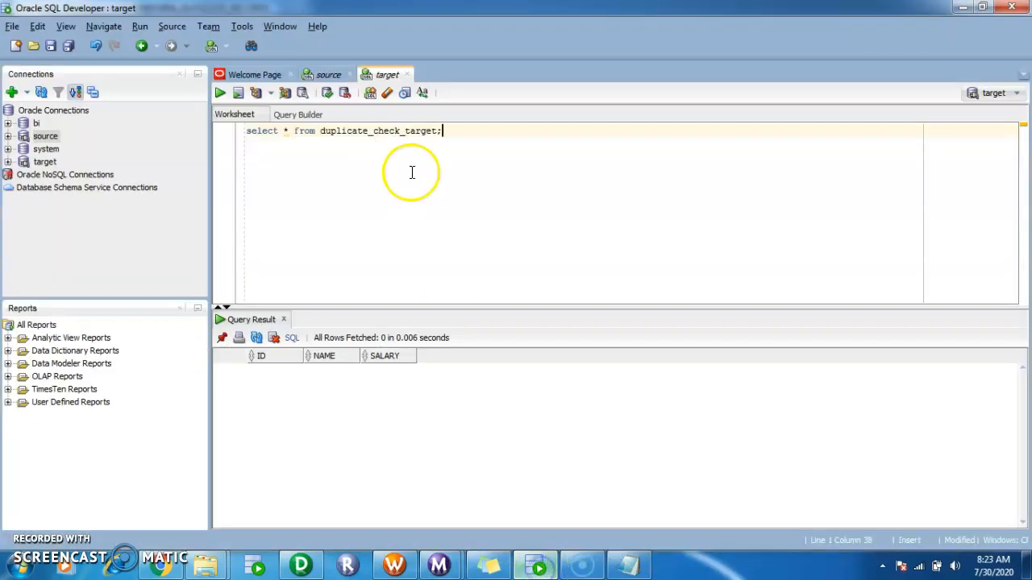
{"action": "left_click", "coordinate": [331, 76]}
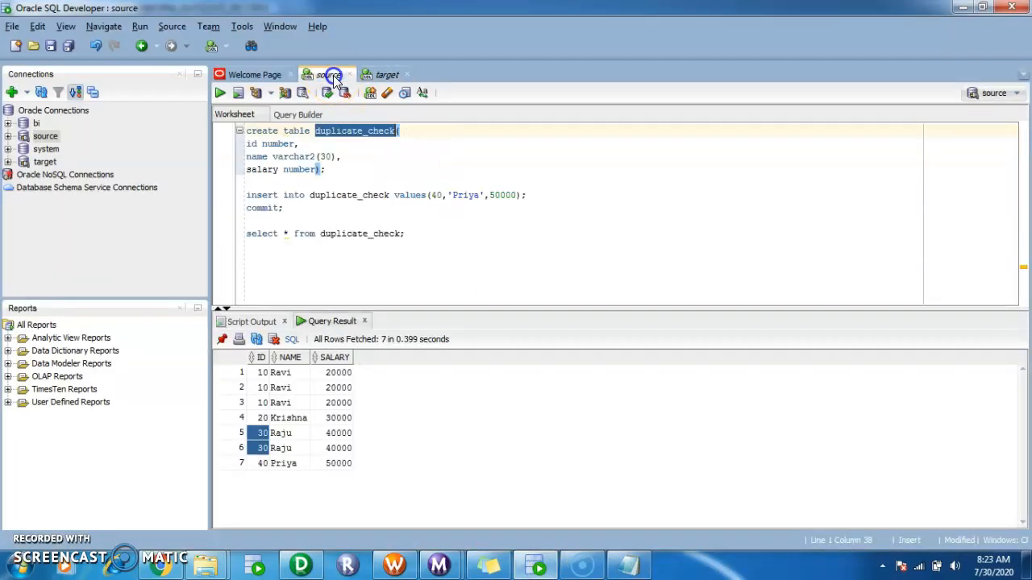
{"action": "left_click", "coordinate": [423, 234]}
{"action": "key", "text": "Return"}
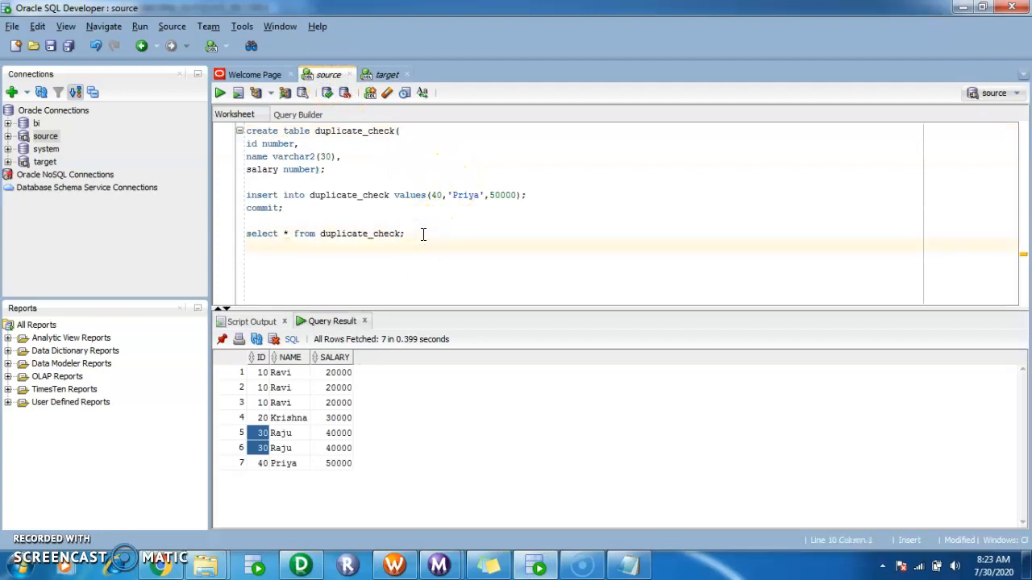
{"action": "key", "text": "ctrl+v"}
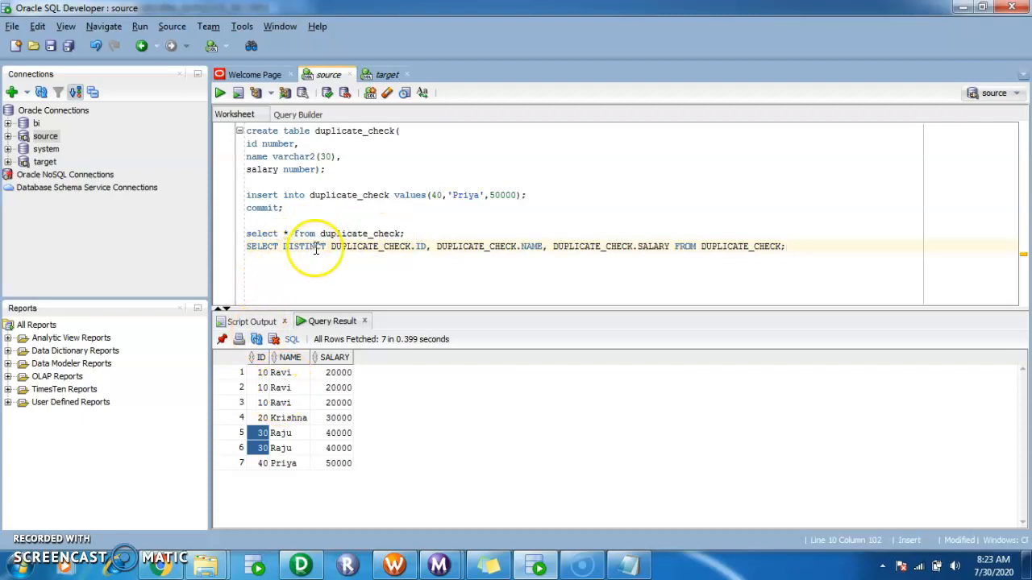
- Run only the SELECT DISTINCT query on DUPLICATE_CHECK in the source worksheet
{"action": "left_click_drag", "start_coordinate": [406, 234], "coordinate": [294, 234]}
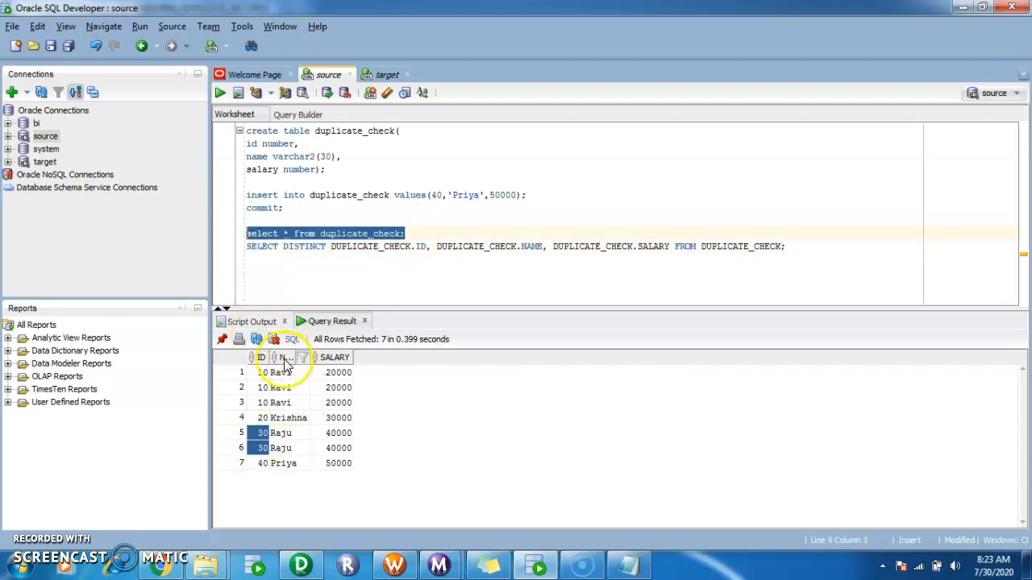
{"action": "triple_click", "coordinate": [403, 248]}
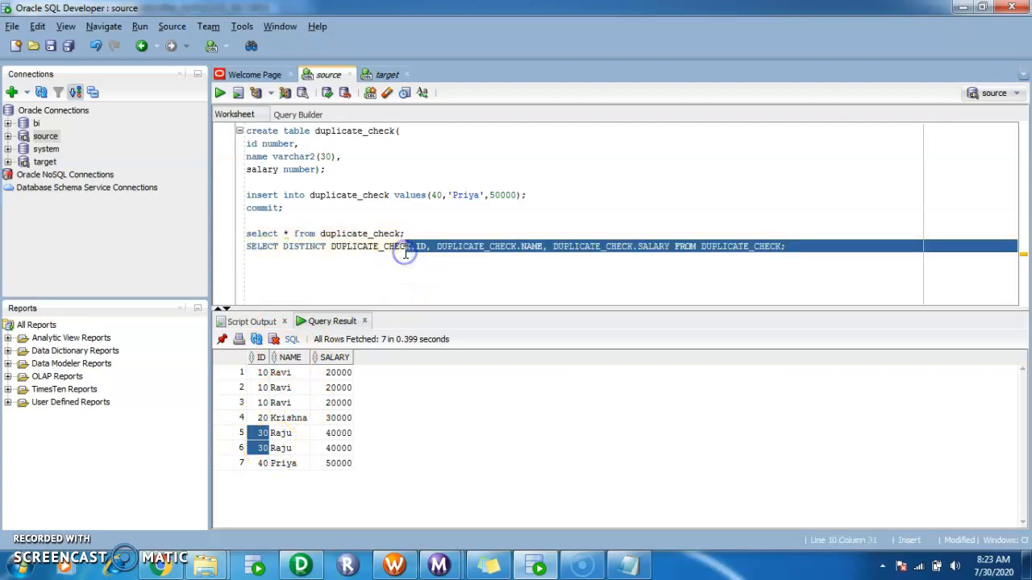
{"action": "left_click", "coordinate": [371, 249]}
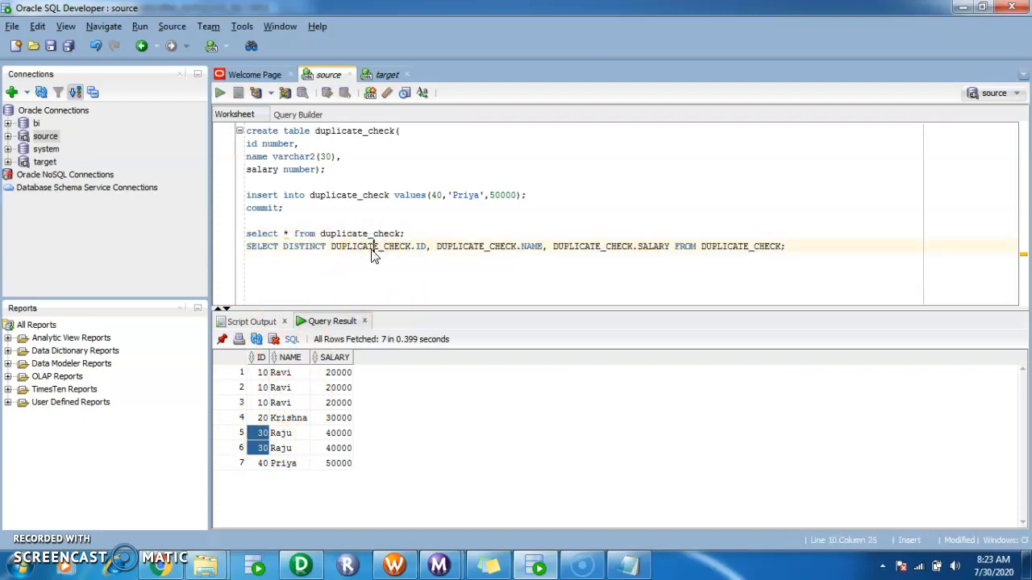
{"action": "key", "text": "ctrl+Return"}
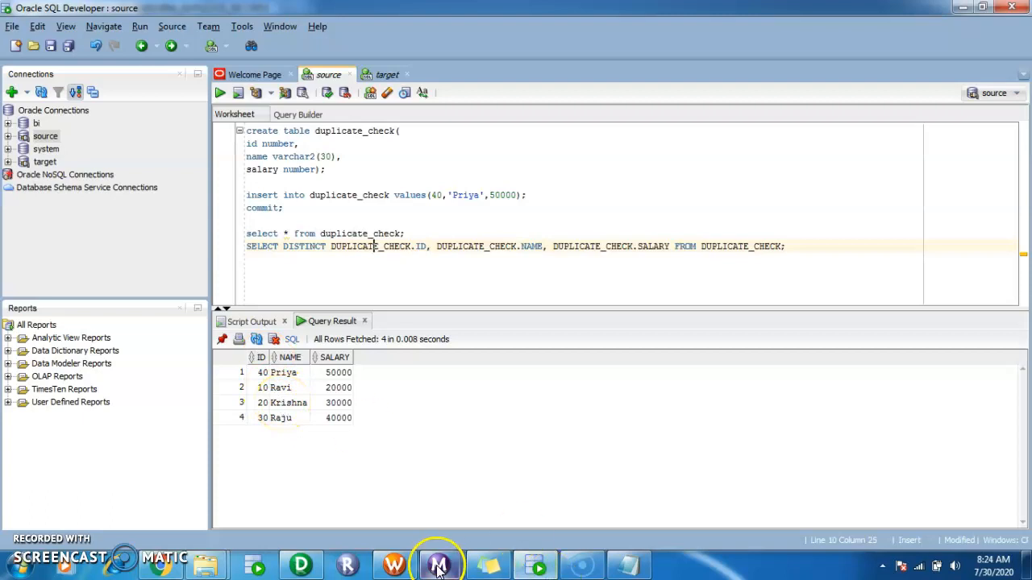
- Run "select * from duplicate_check_target;" in the target worksheet to check the loaded rows
{"action": "left_click", "coordinate": [385, 75]}
{"action": "left_click", "coordinate": [348, 131]}
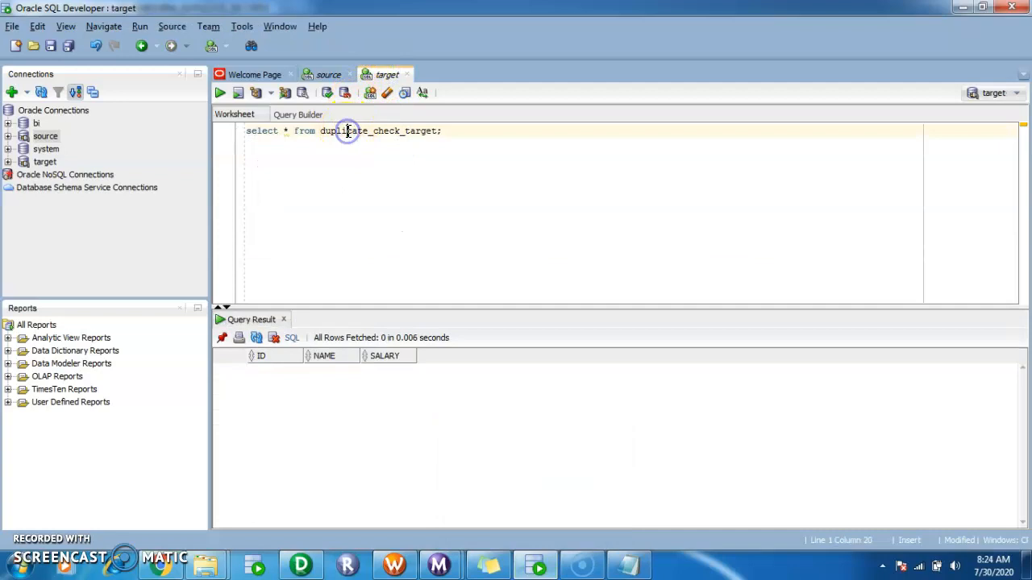
{"action": "key", "text": "ctrl+Return"}
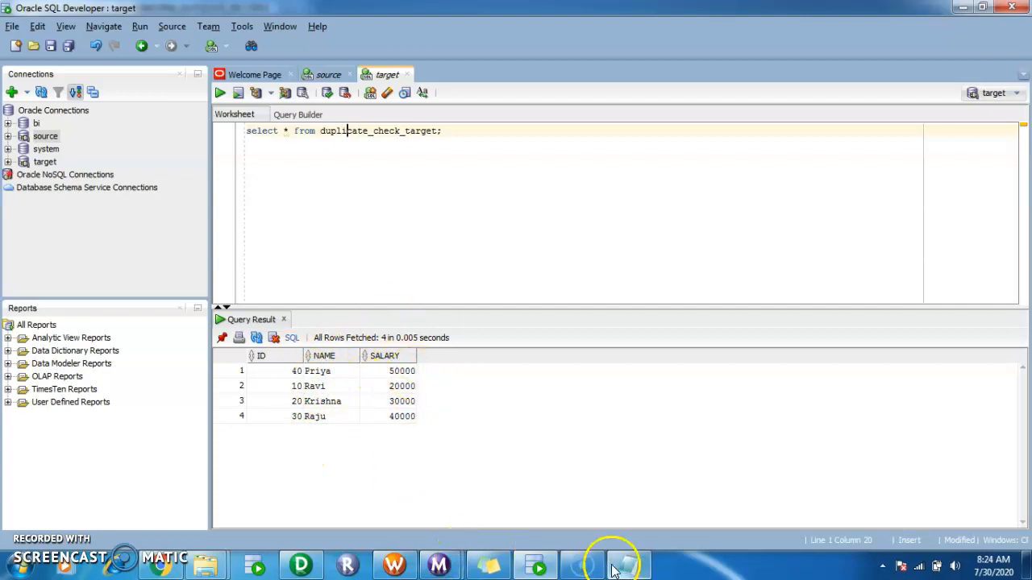
- Switch to the untitled Notepad notes and add the line "thanks" below the dotted line
{"action": "mouse_move", "coordinate": [642, 570]}
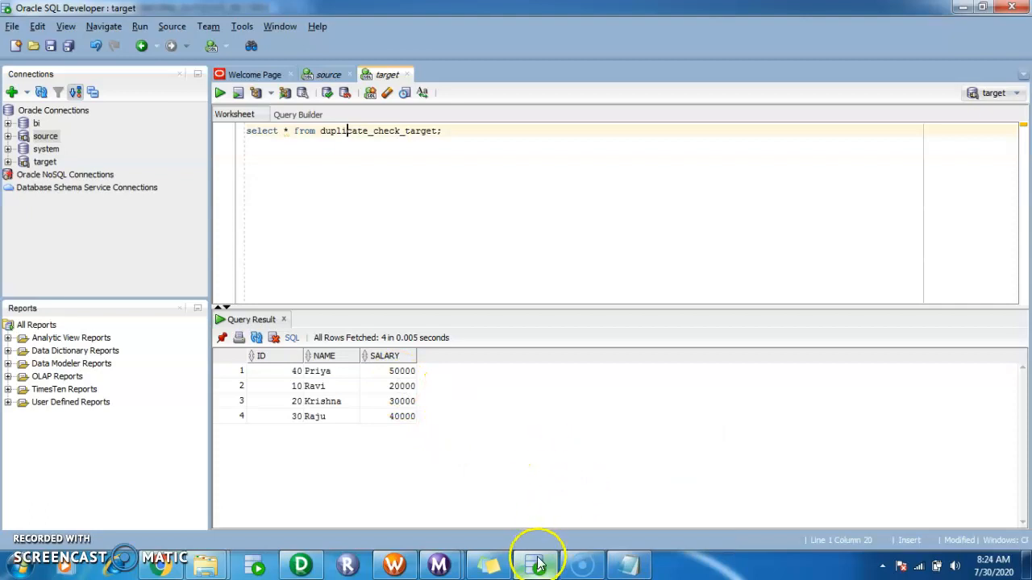
{"action": "mouse_move", "coordinate": [538, 566]}
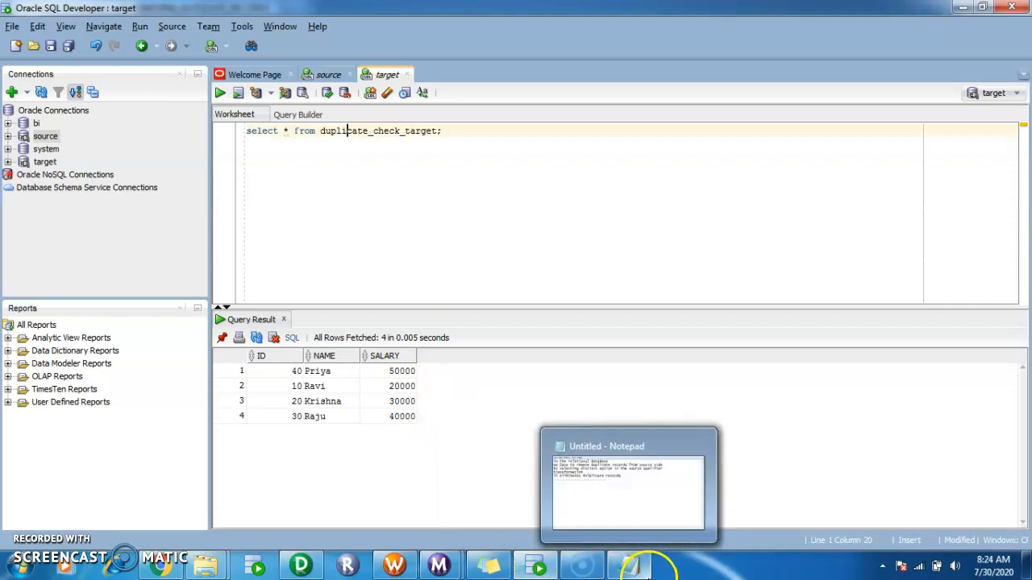
{"action": "left_click", "coordinate": [633, 569]}
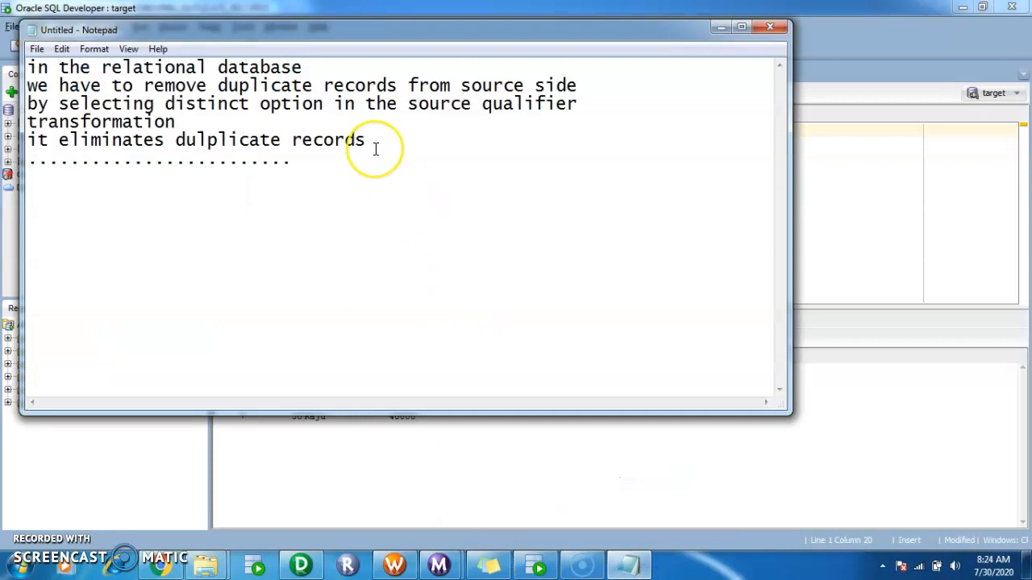
{"action": "type", "text": "thanks"}
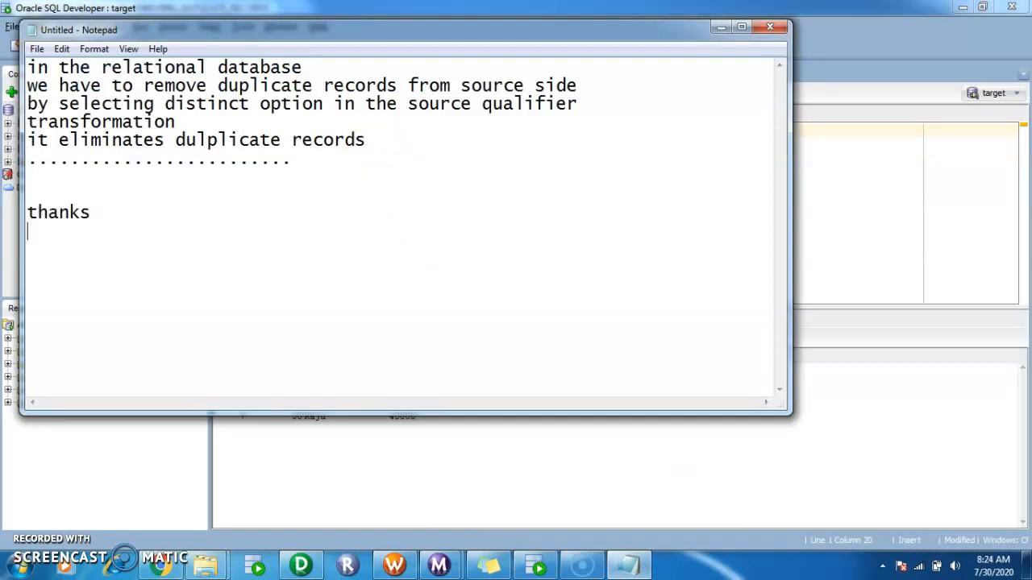